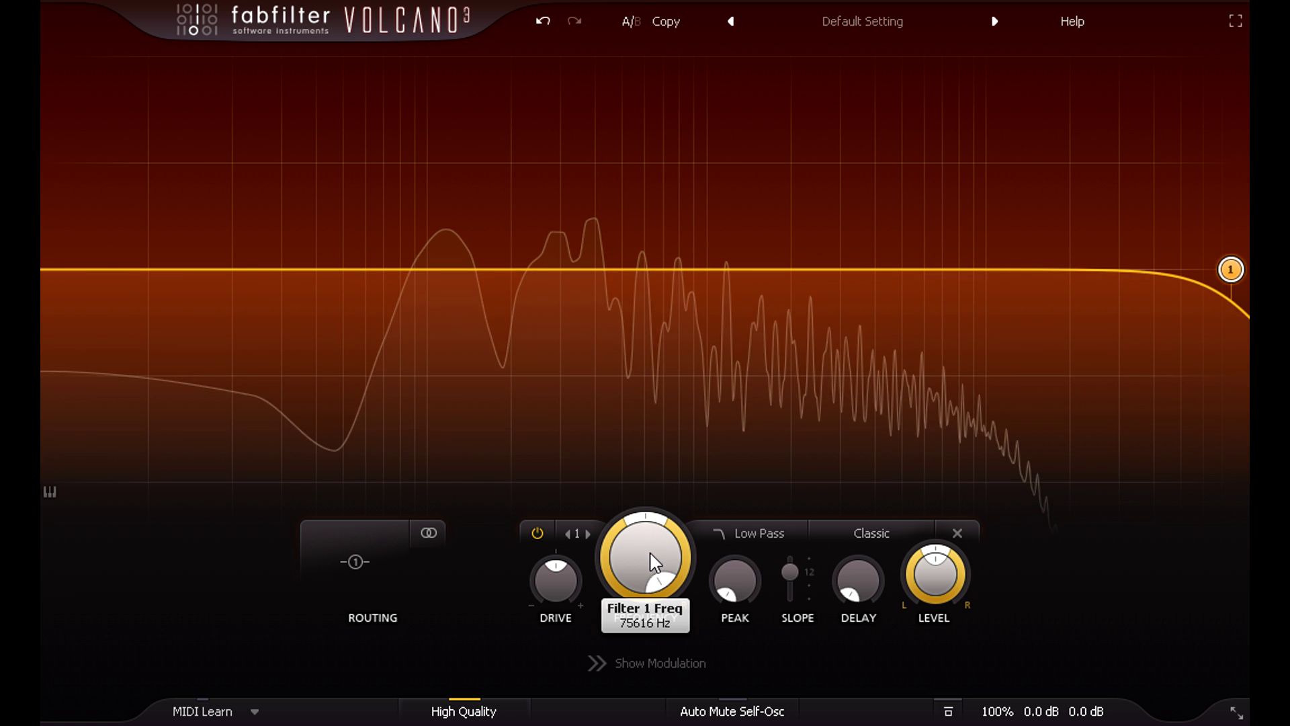
Lower the low-pass cutoff to about 860 Hz and modulate it with XLFO 1 at full depth
left_click_drag(650, 552, 640, 715)
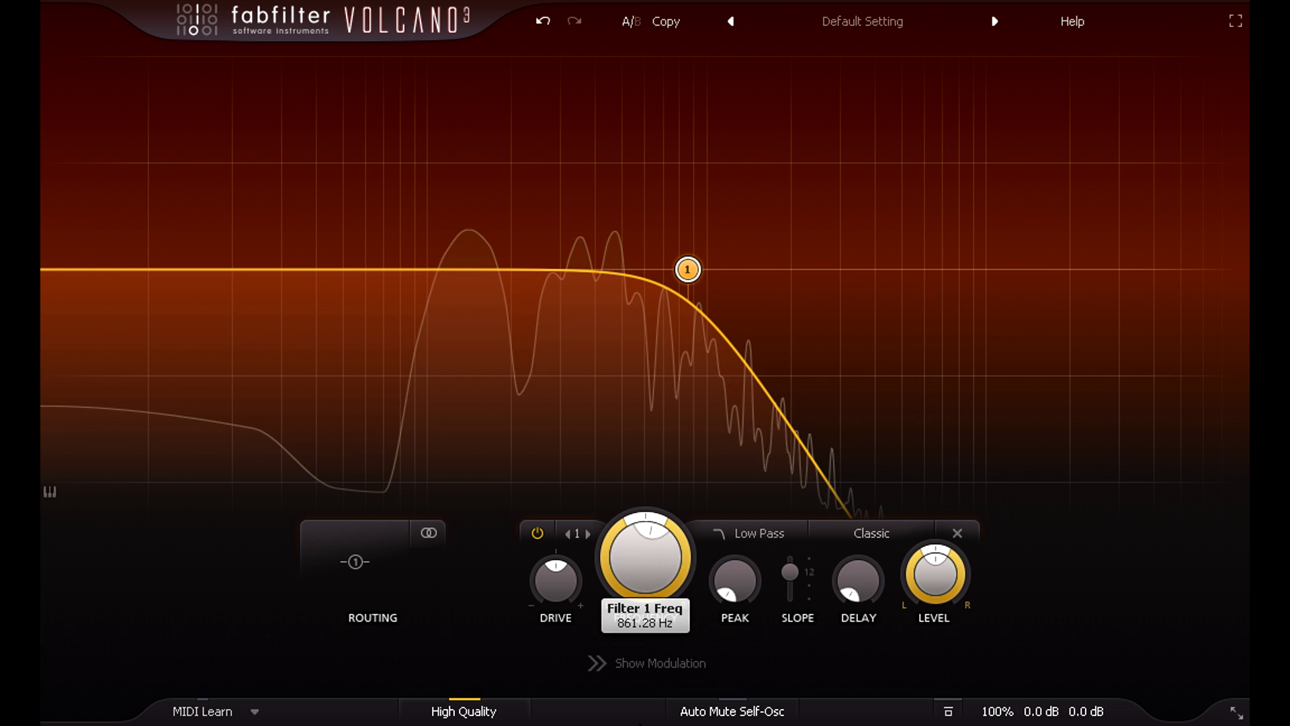
left_click(636, 668)
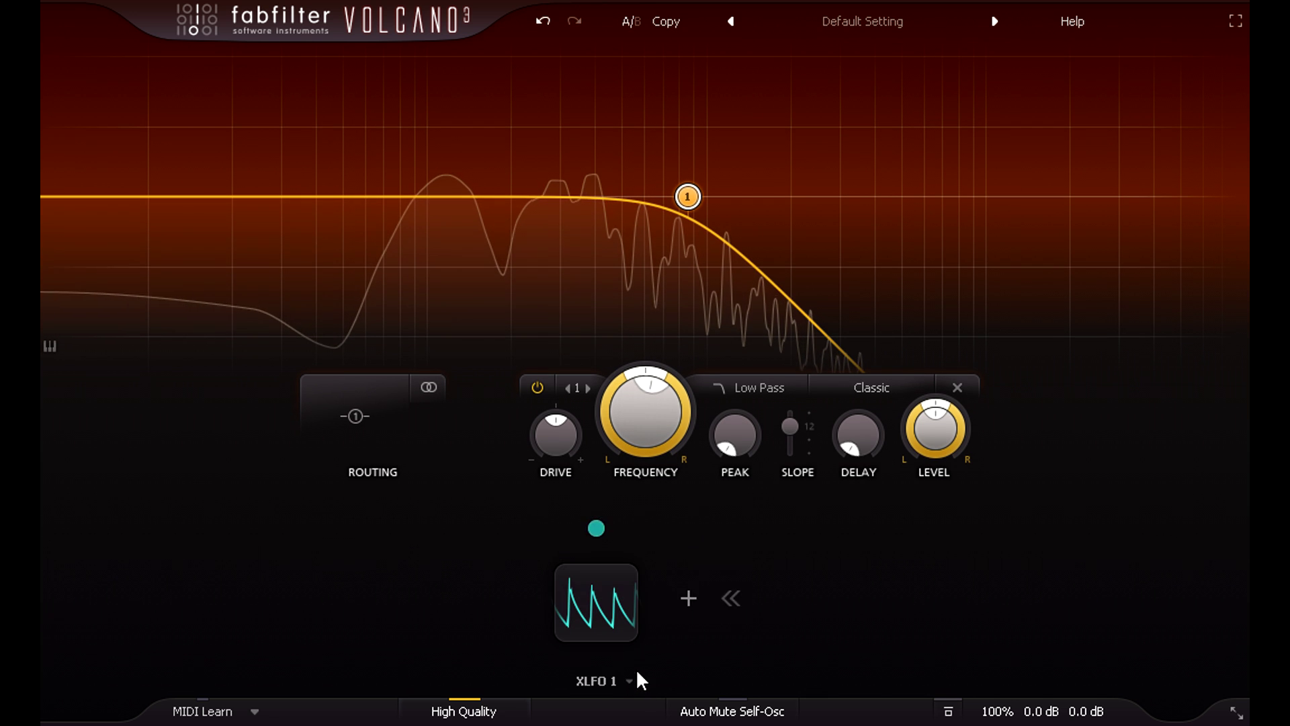
left_click_drag(596, 528, 659, 420)
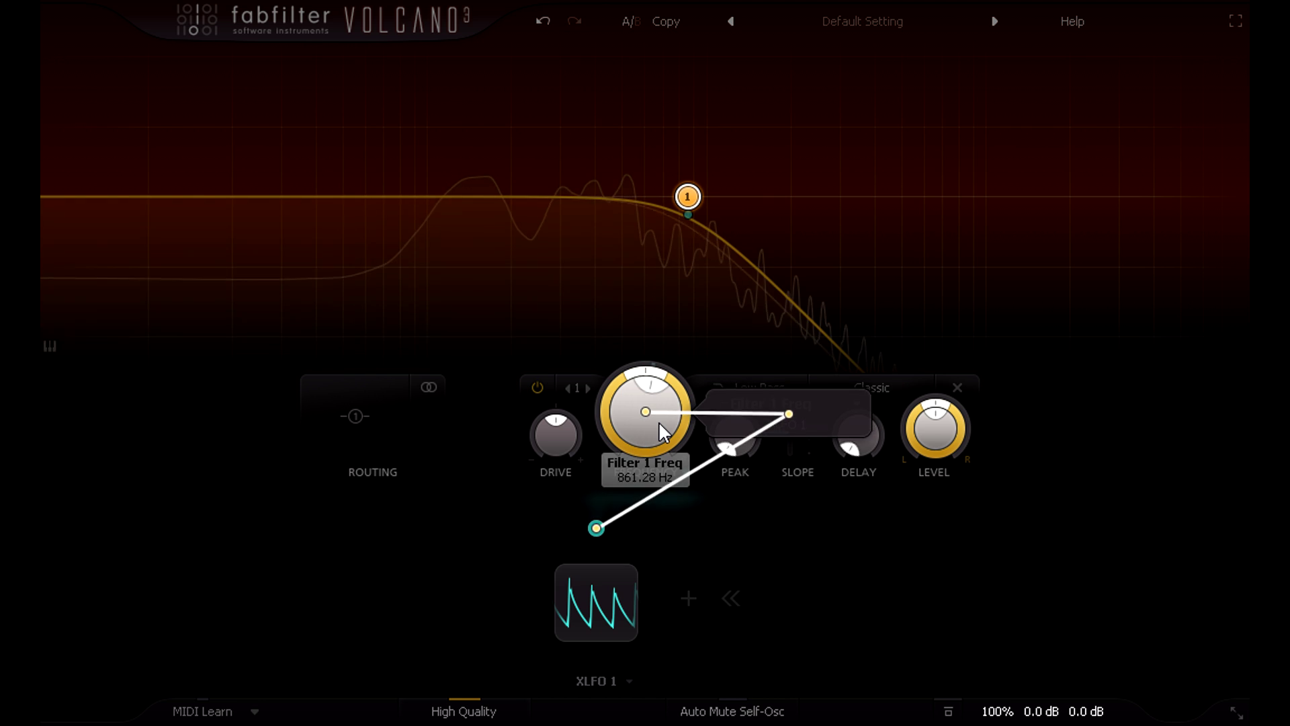
left_click_drag(786, 430, 850, 426)
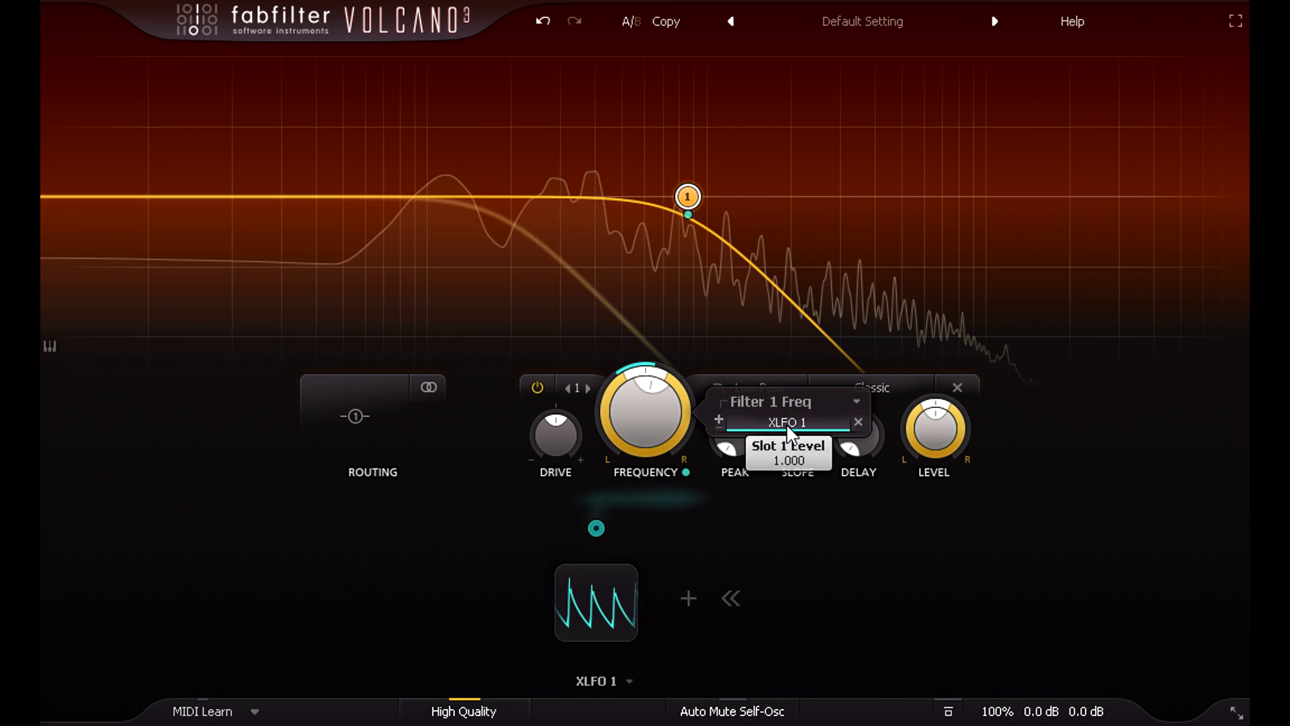
Add resonance (peak 0.358), set a 24 dB slope and pan the filter slightly left to -0.43
left_click_drag(752, 453, 720, 271)
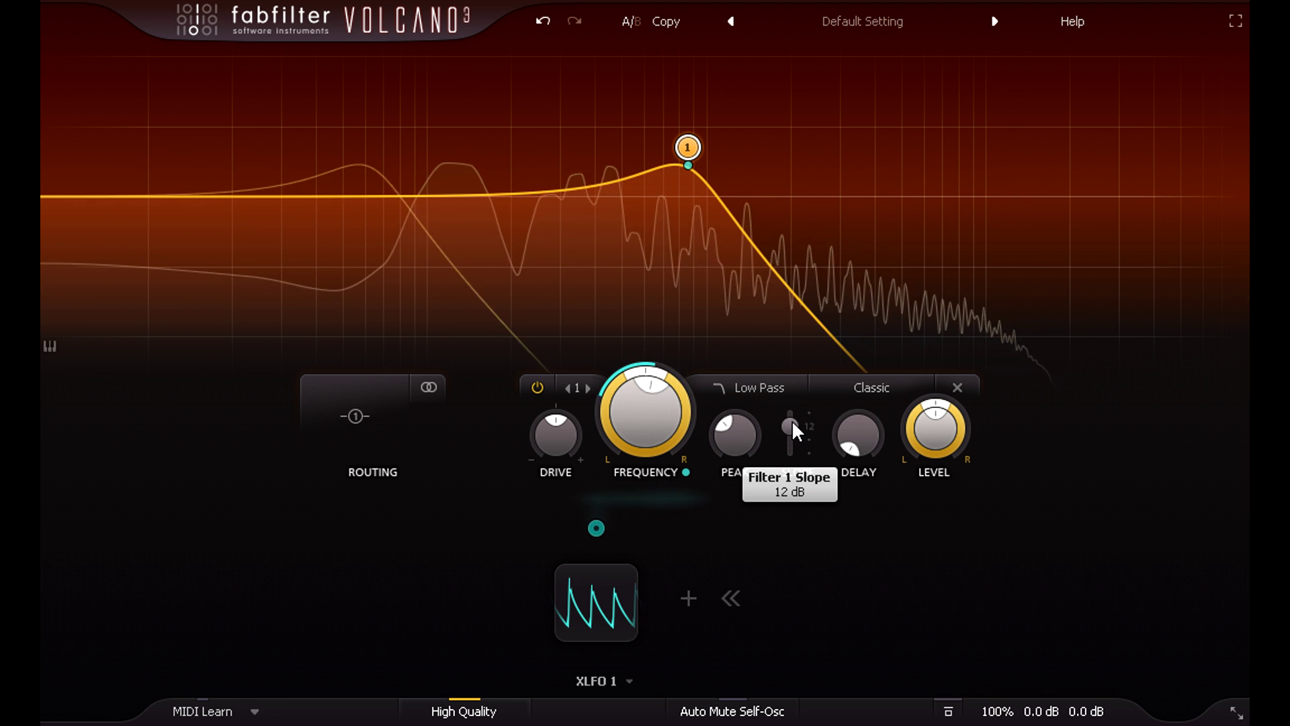
left_click_drag(791, 421, 801, 470)
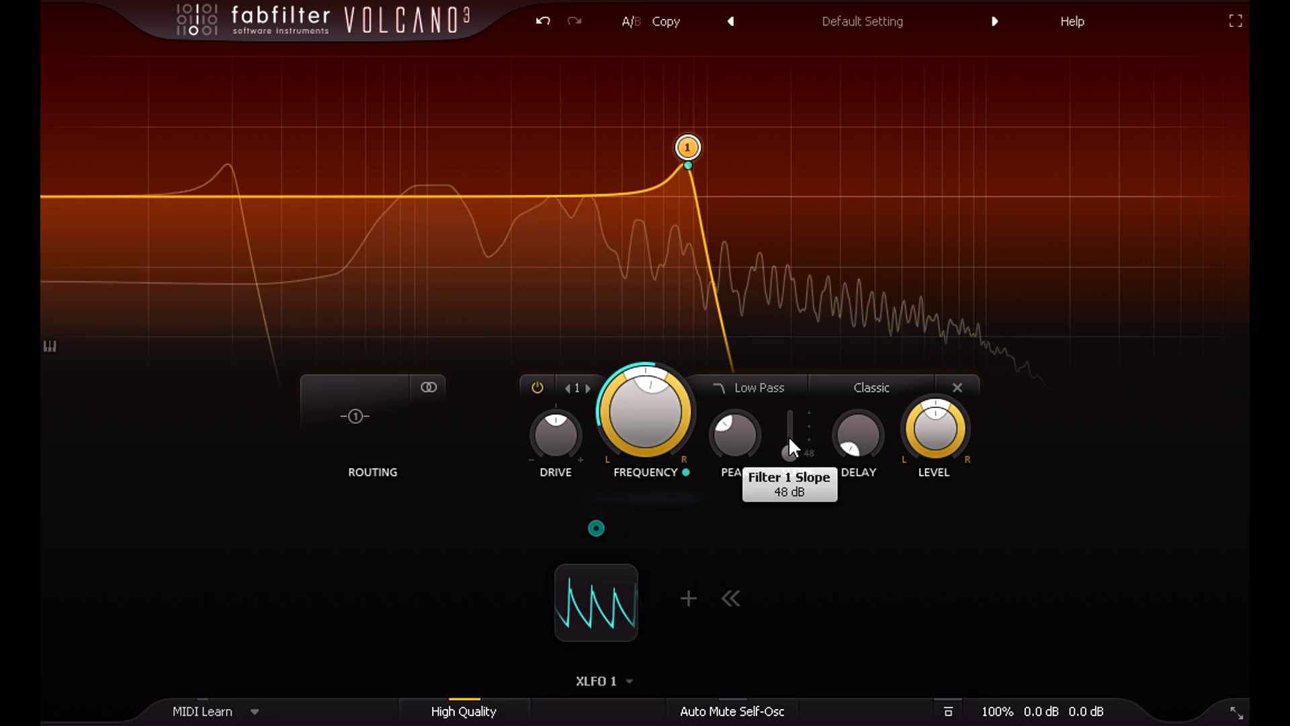
left_click_drag(789, 436, 788, 425)
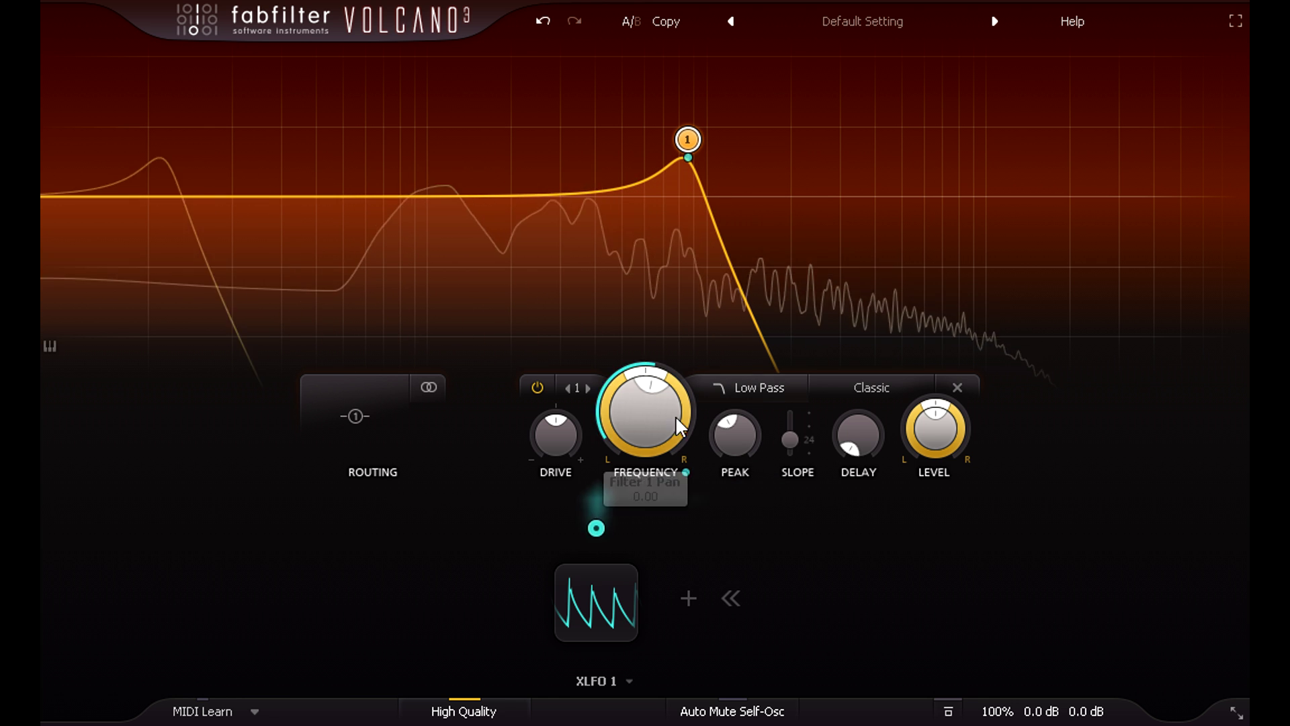
left_click_drag(642, 450, 657, 524)
Add XLFO 2 modulating the filter pan at a gentle level of 0.115
left_click(688, 598)
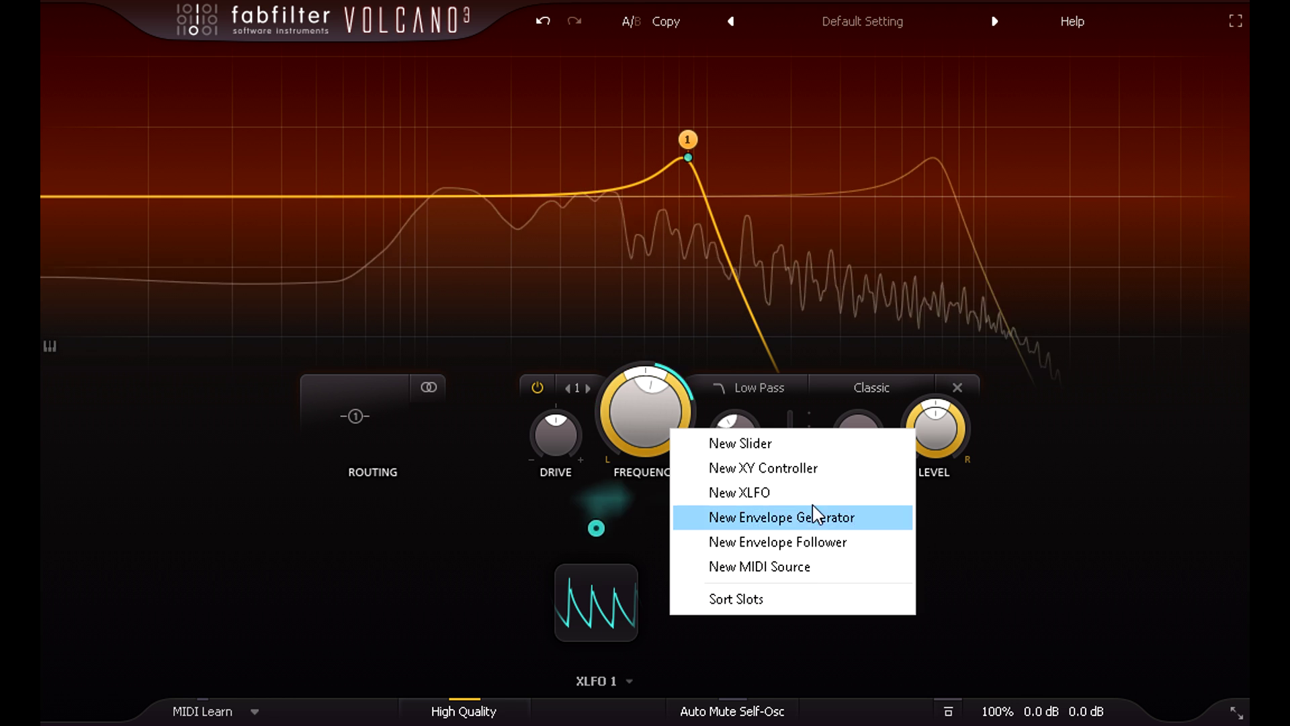
left_click(797, 493)
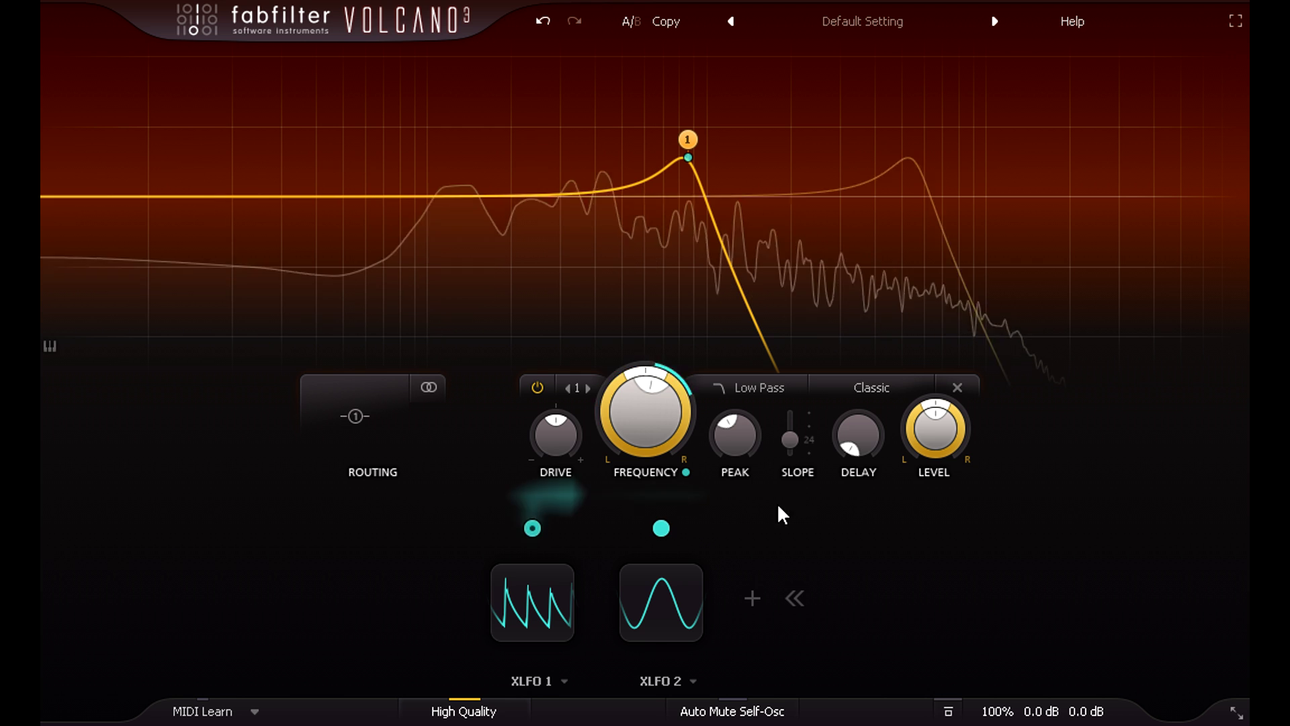
left_click_drag(660, 528, 647, 456)
mouse_move(800, 426)
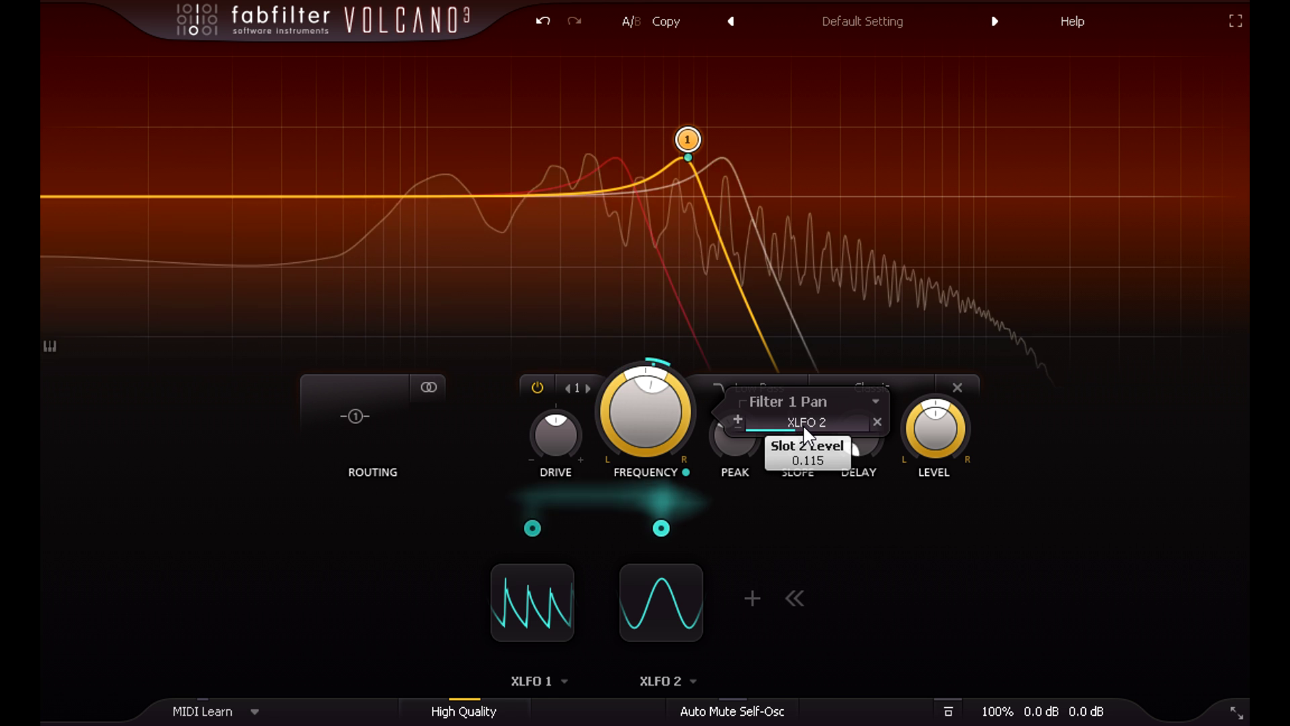
left_click_drag(804, 424, 780, 485)
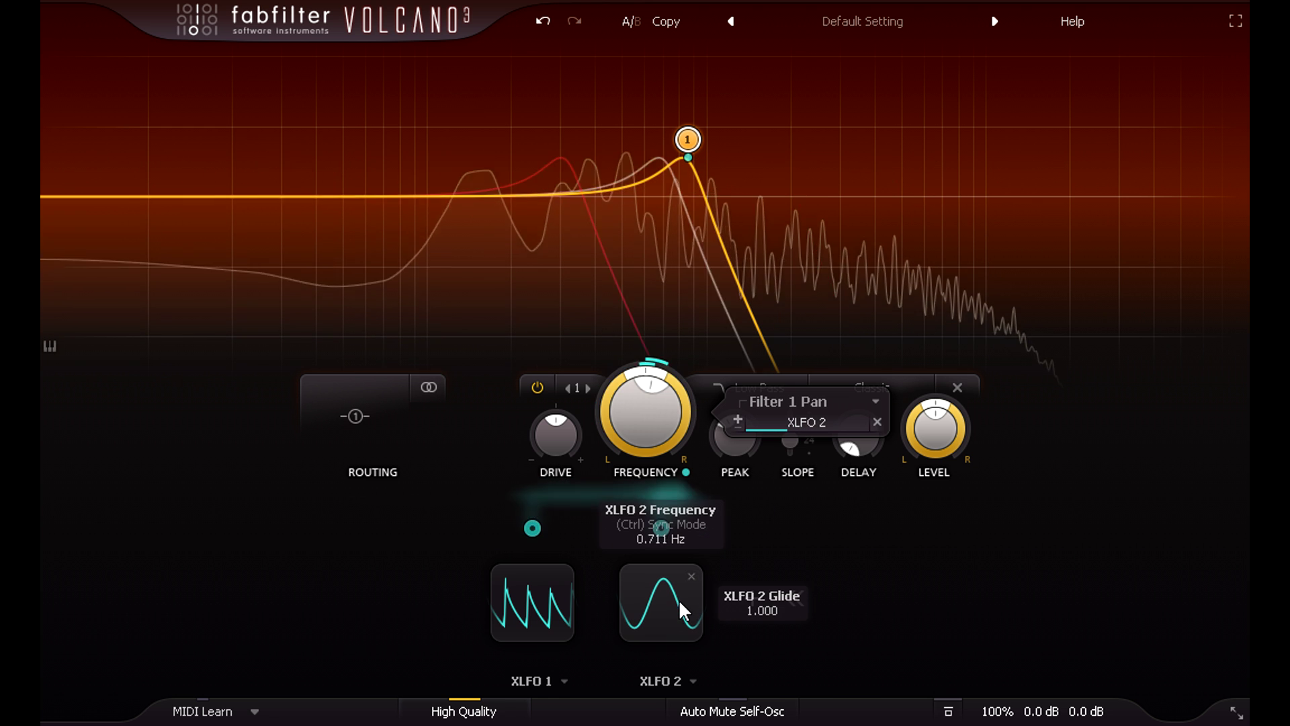
Add XLFO 3 and route it to the filter peak
left_click(753, 597)
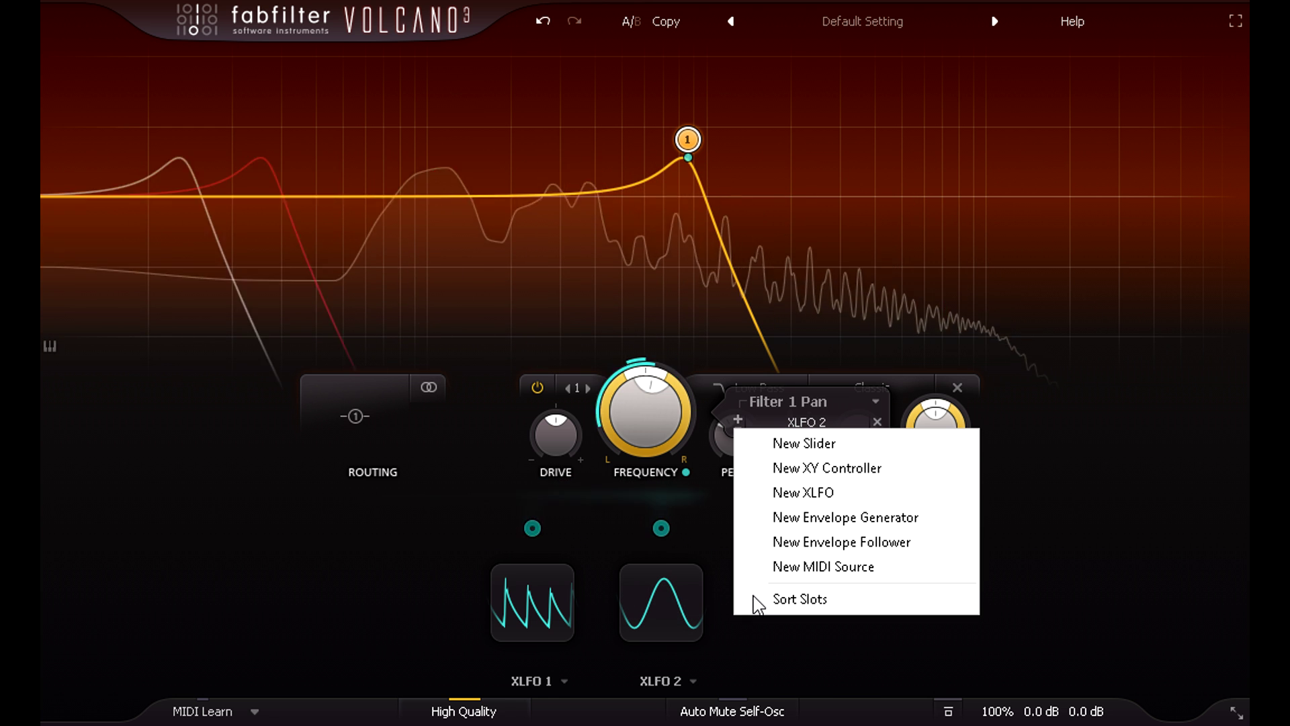
left_click(849, 493)
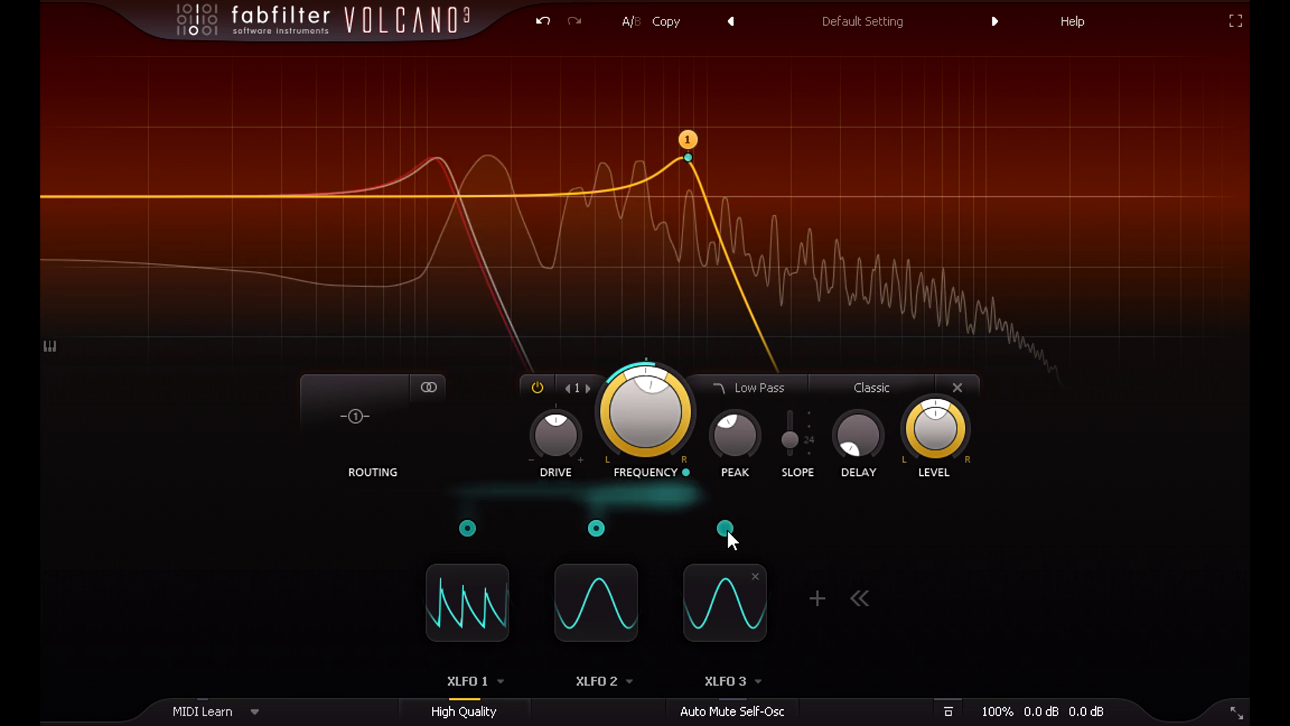
left_click_drag(725, 528, 747, 450)
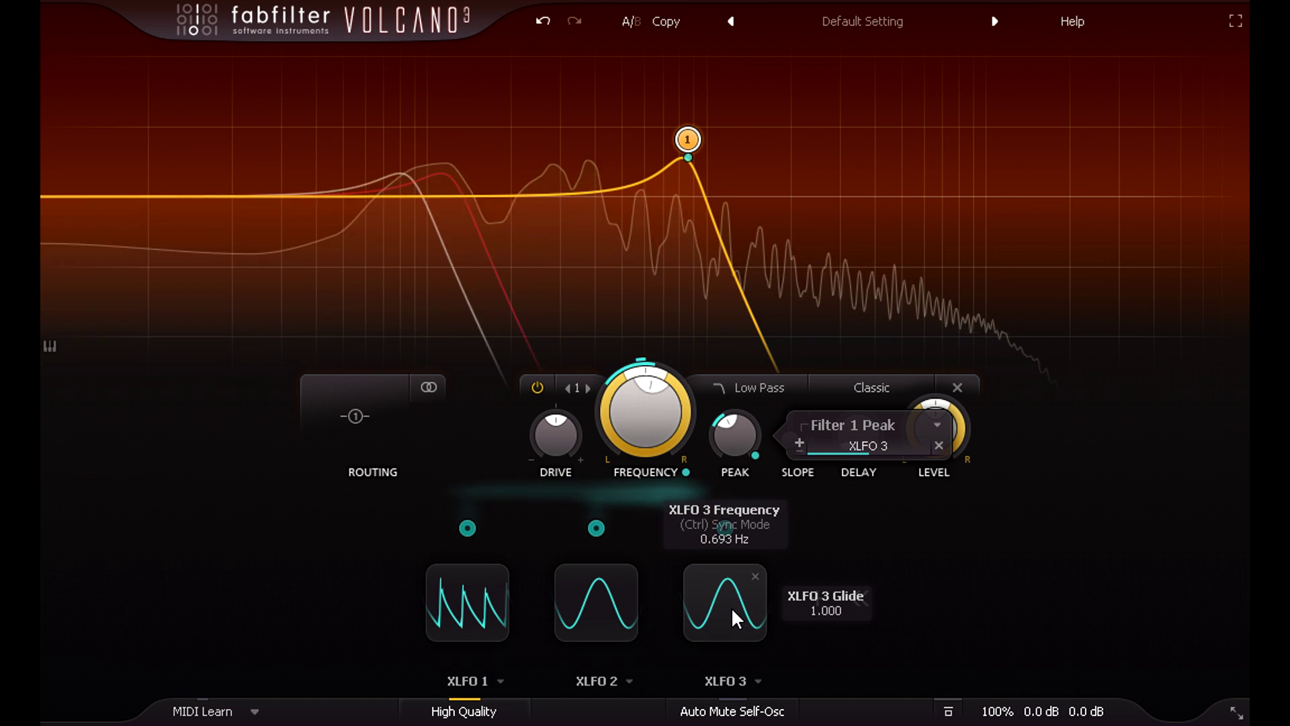
Slow XLFO 3's rate to below 0.3 Hz
scroll(731, 607, "down", 2)
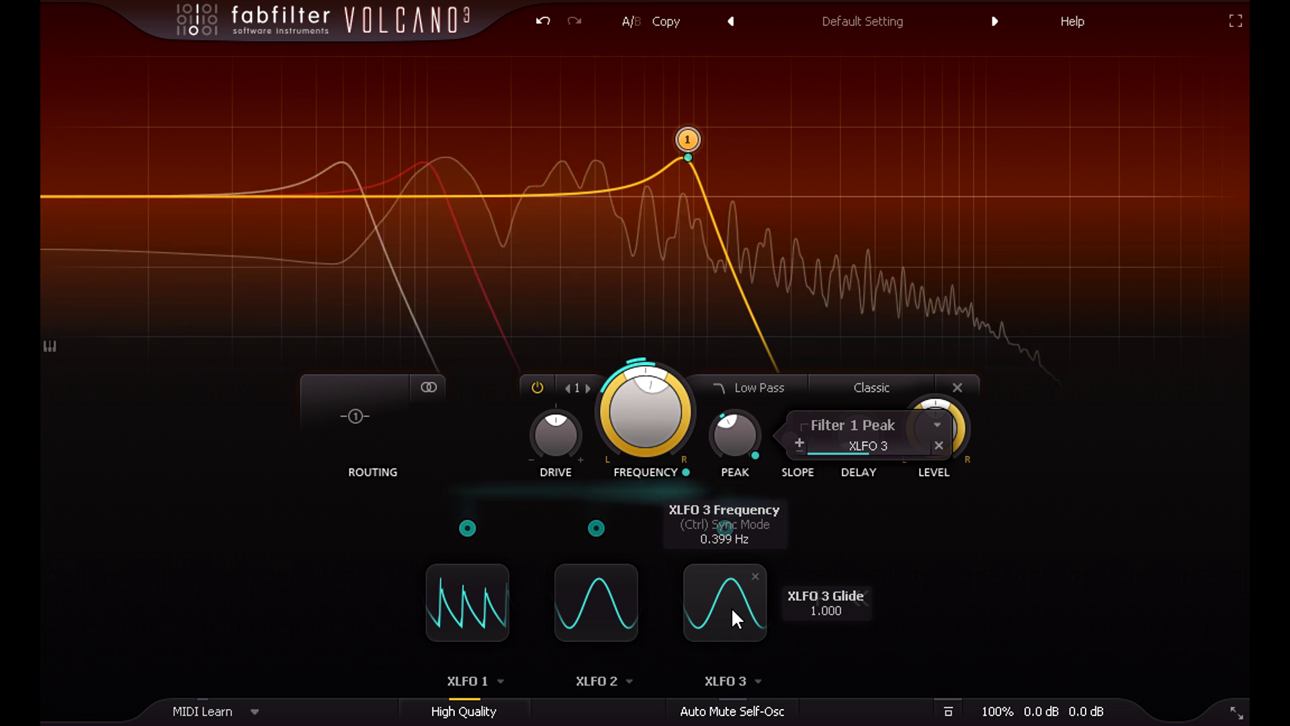
scroll(731, 607, "down", 3)
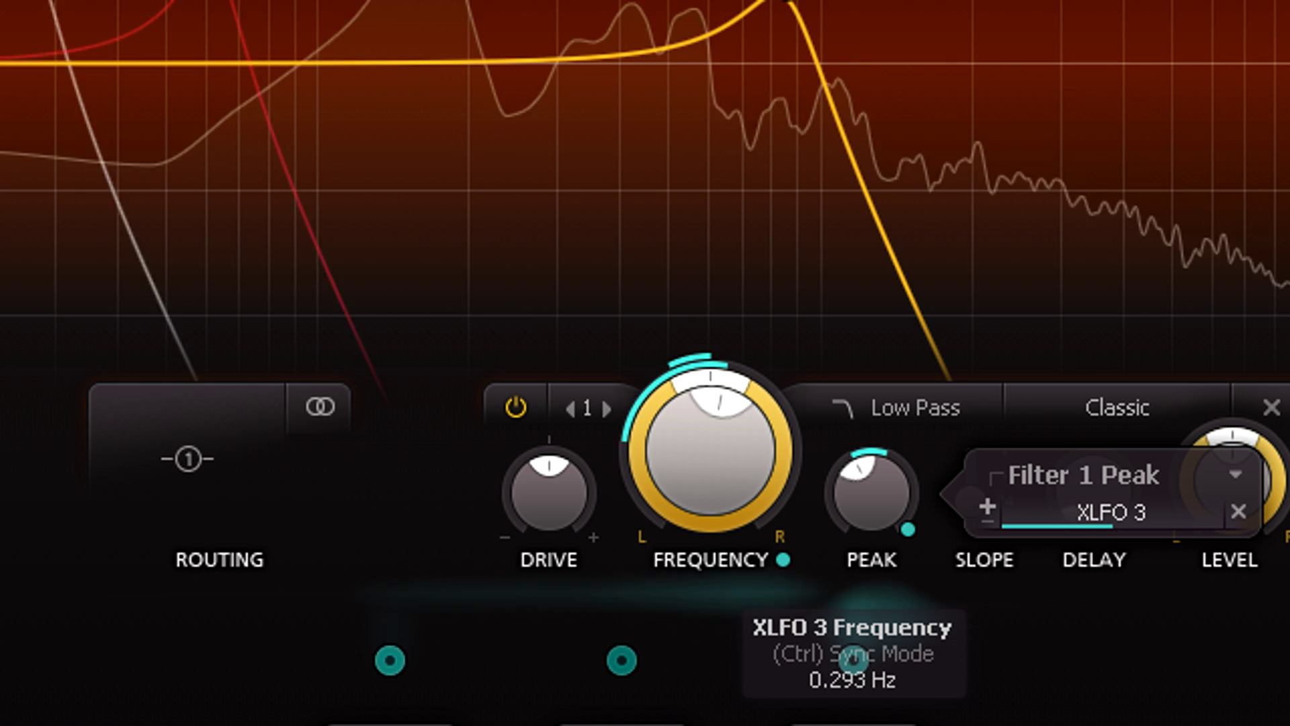
scroll(854, 660, "down", 1)
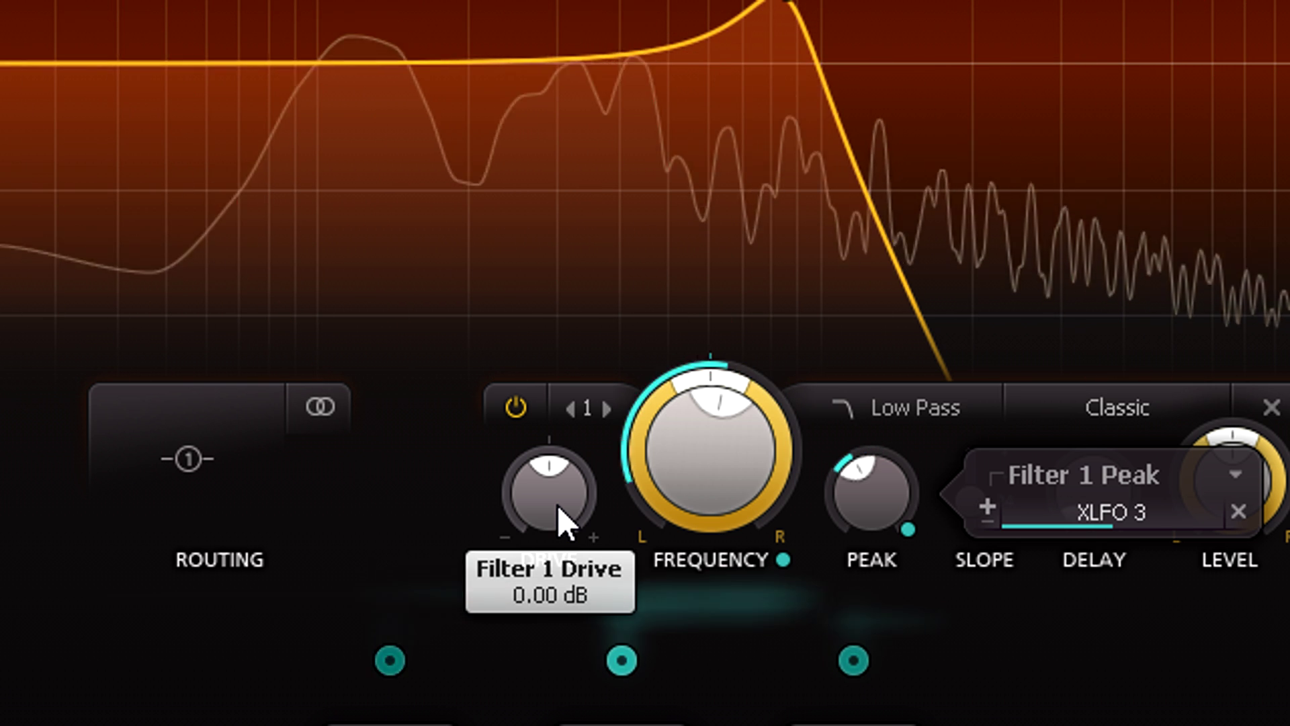
Raise the filter peak to about 0.64 and push the drive up to about +15 dB
left_click_drag(562, 522, 579, 598)
left_click_drag(874, 510, 803, 276)
left_click_drag(568, 501, 580, 623)
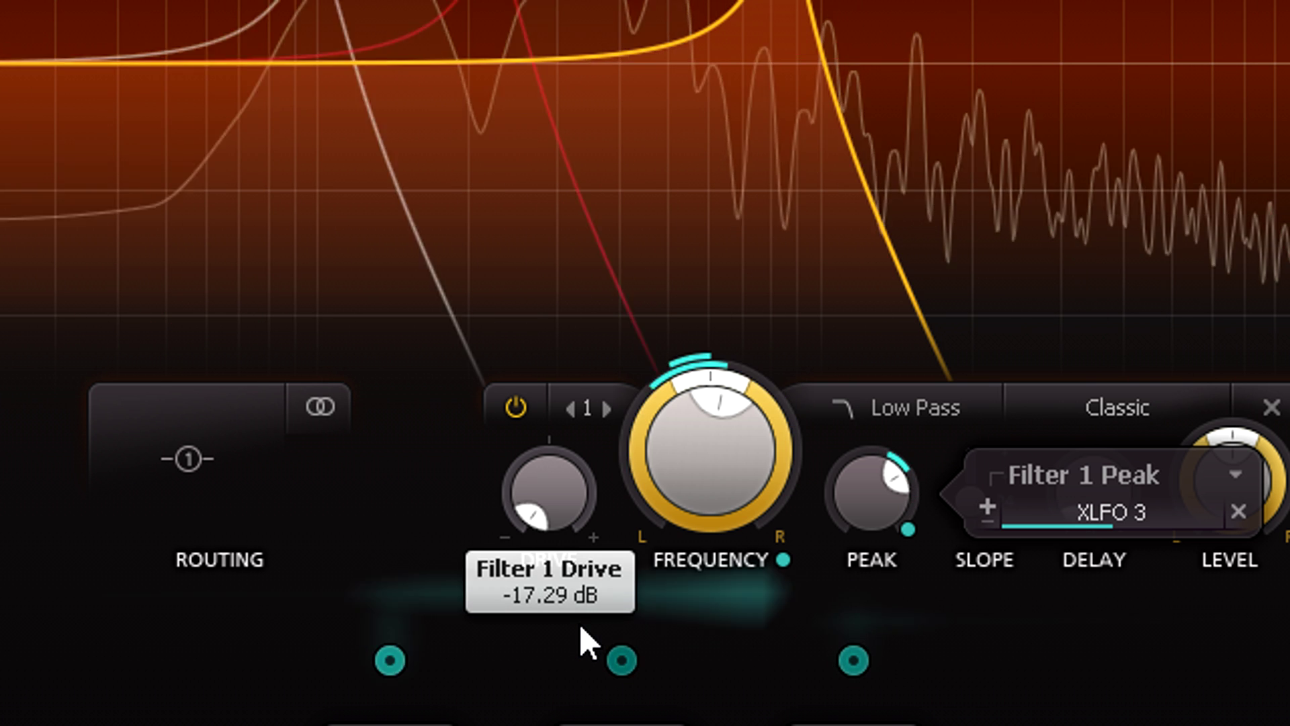
left_click_drag(579, 623, 498, 29)
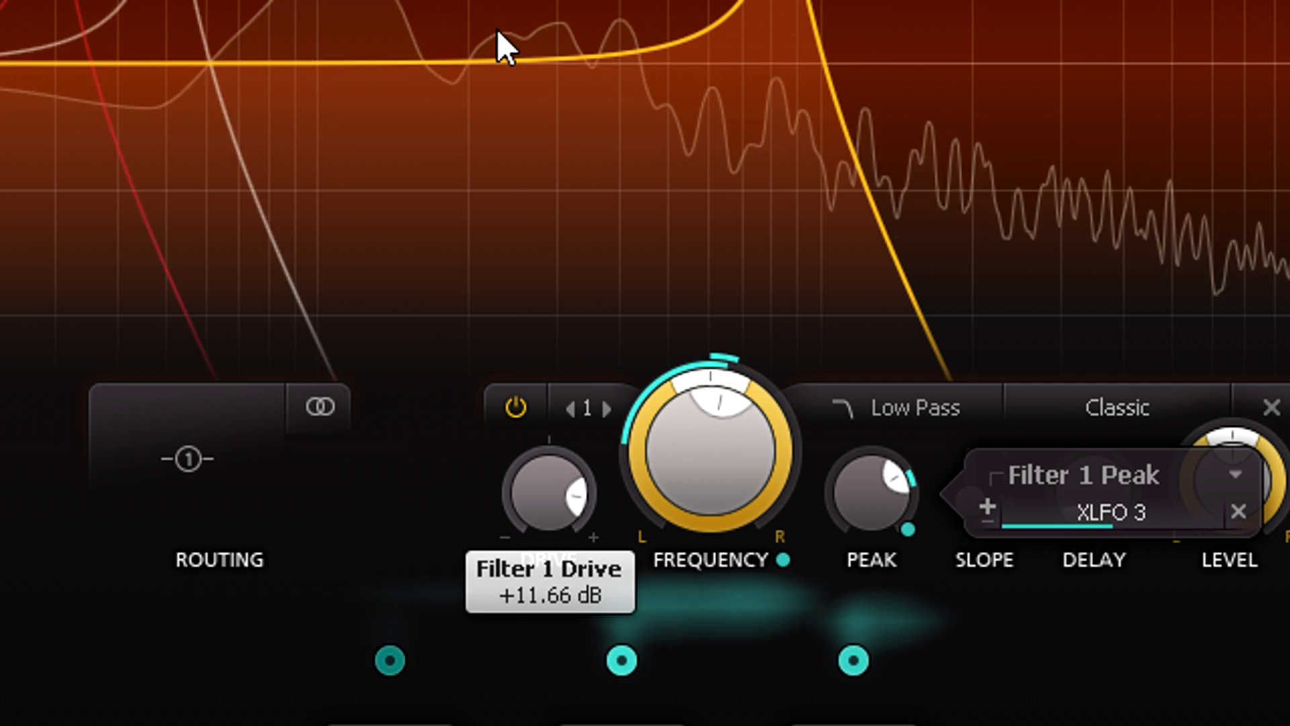
left_click_drag(498, 28, 489, 1)
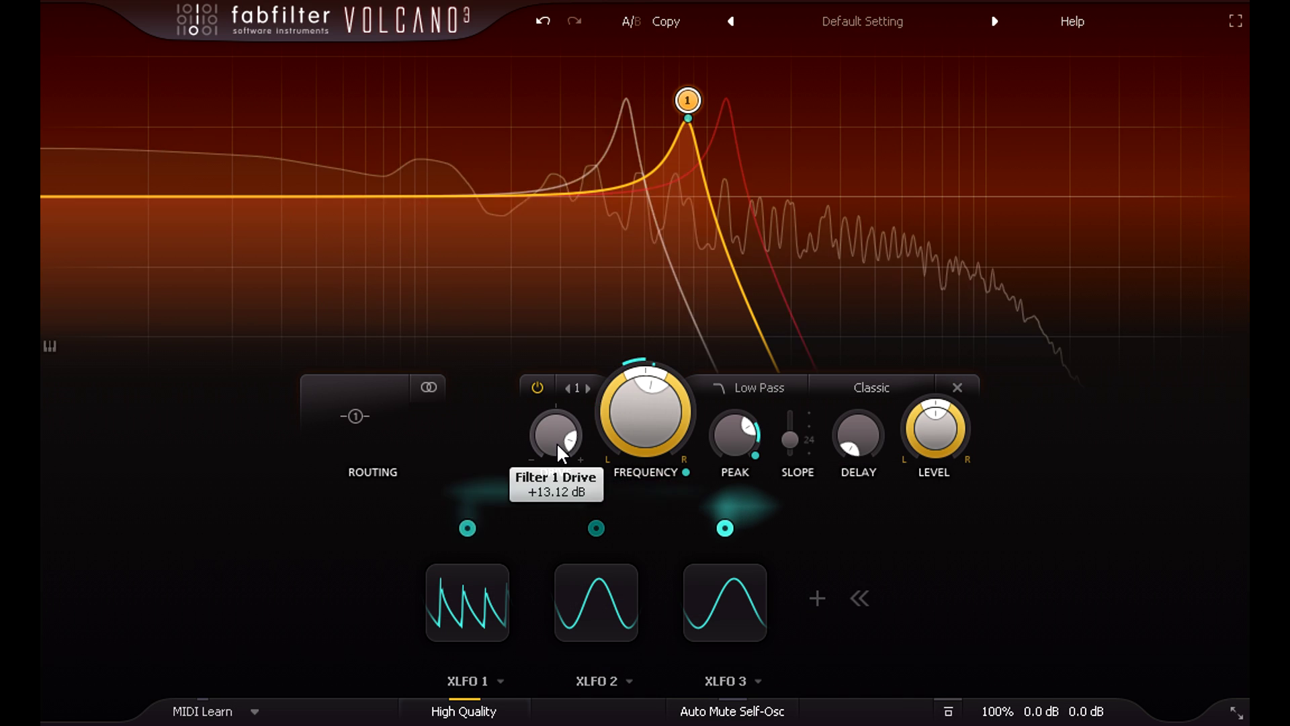
left_click_drag(557, 442, 614, 451)
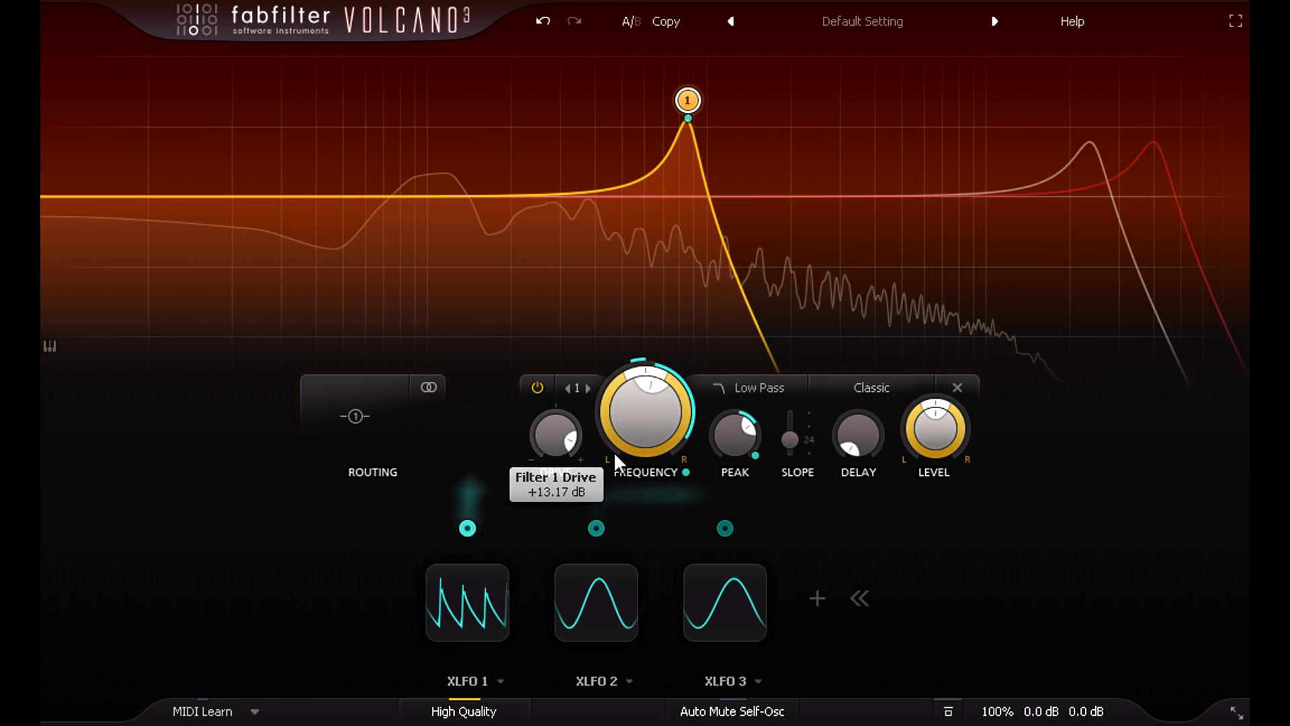
Try the Hollow and Raw filter styles, then settle on Tube
left_click(885, 387)
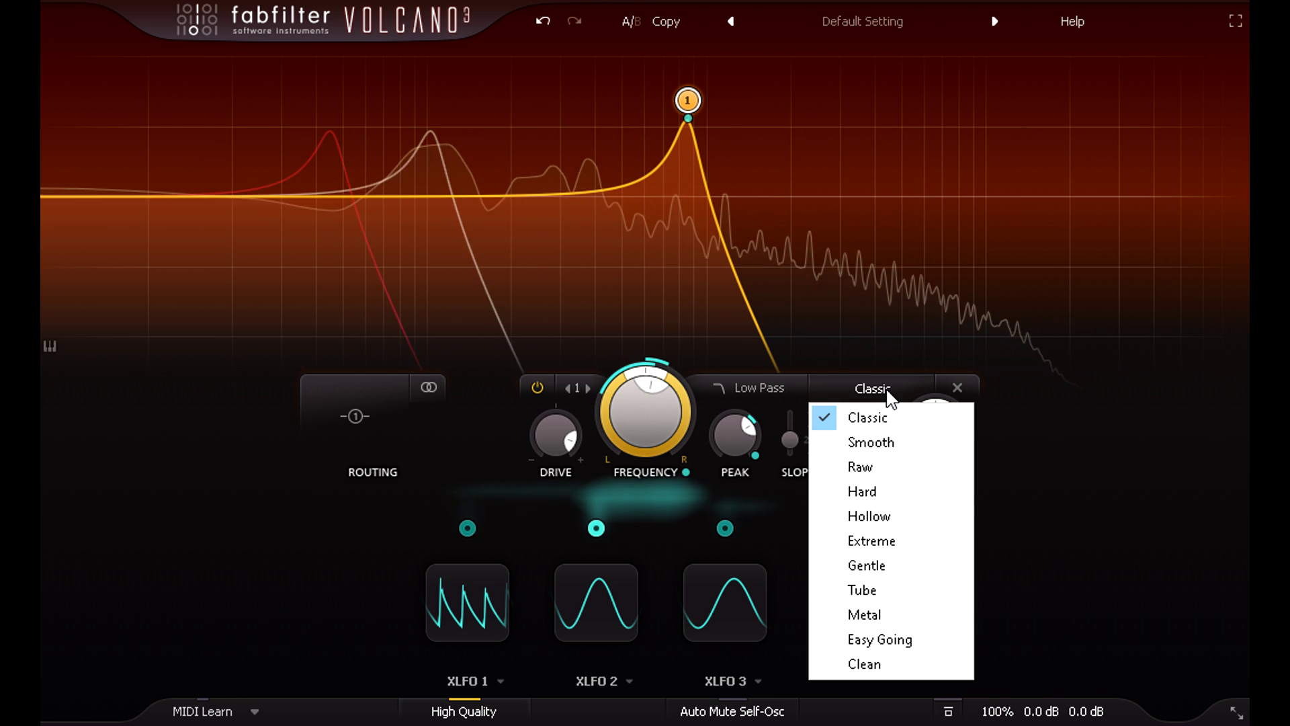
left_click(948, 517)
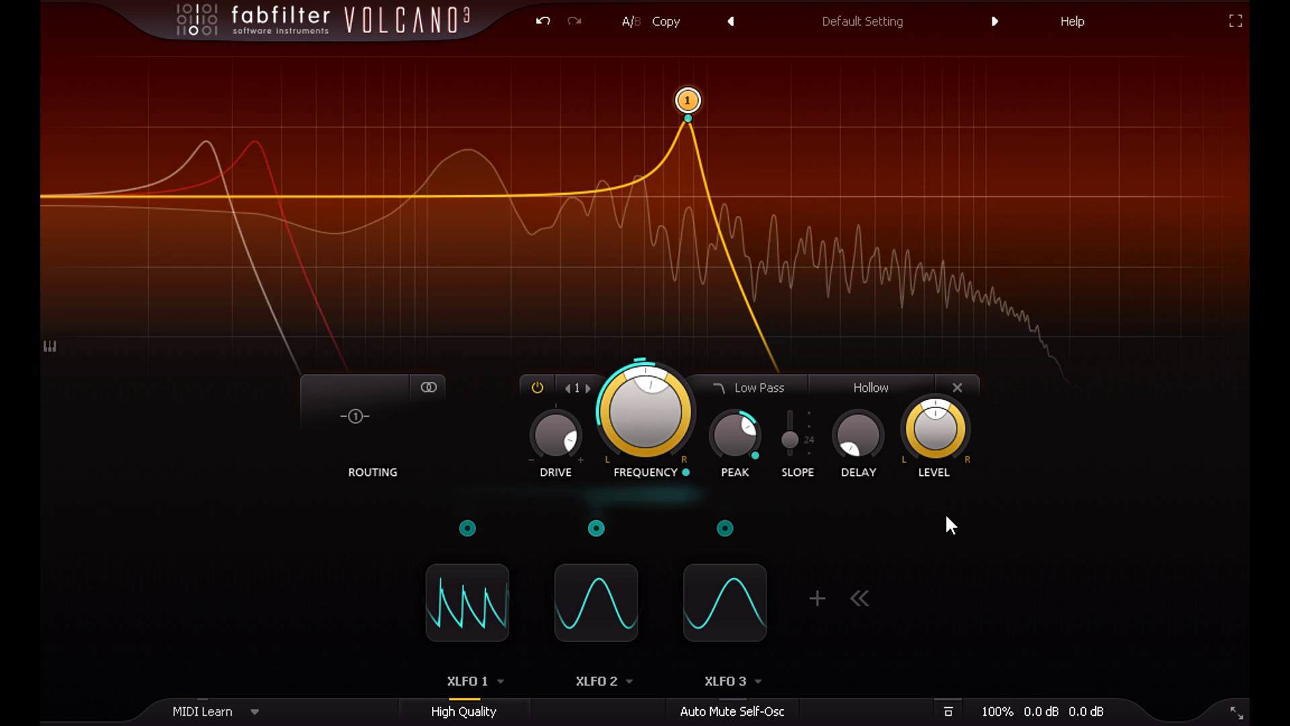
mouse_move(557, 447)
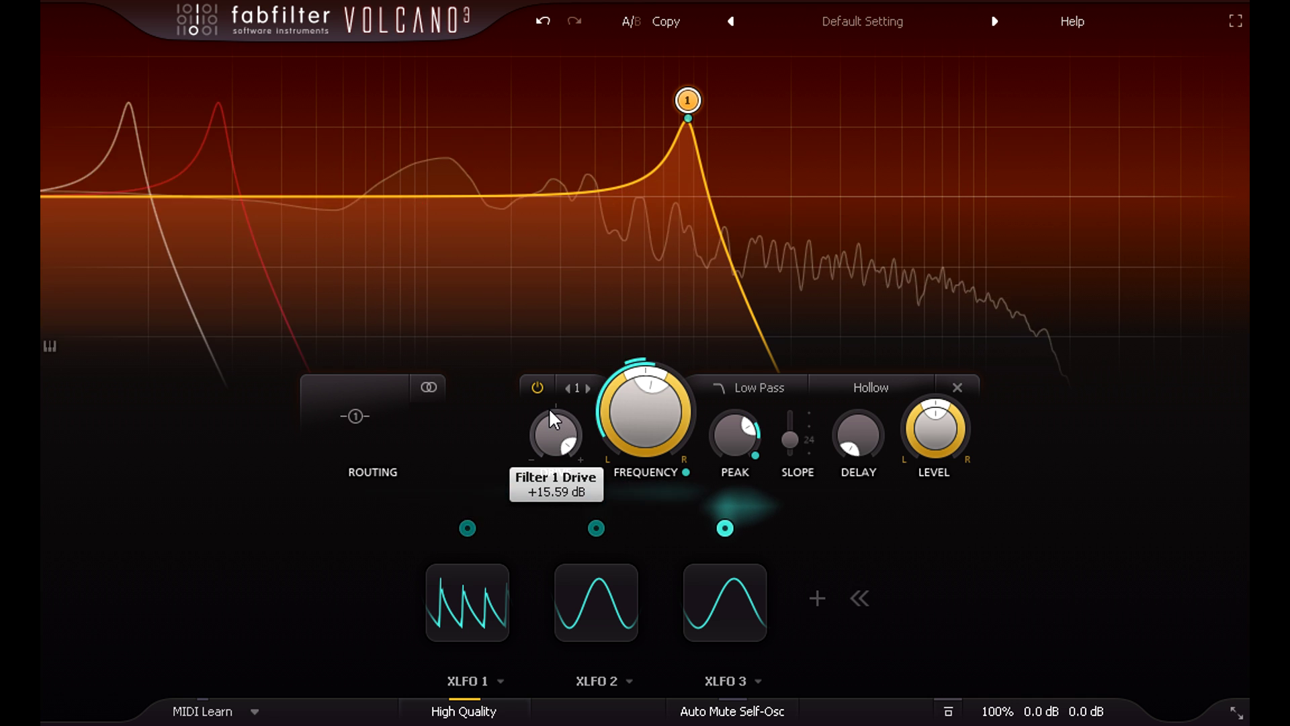
left_click(874, 389)
left_click(892, 462)
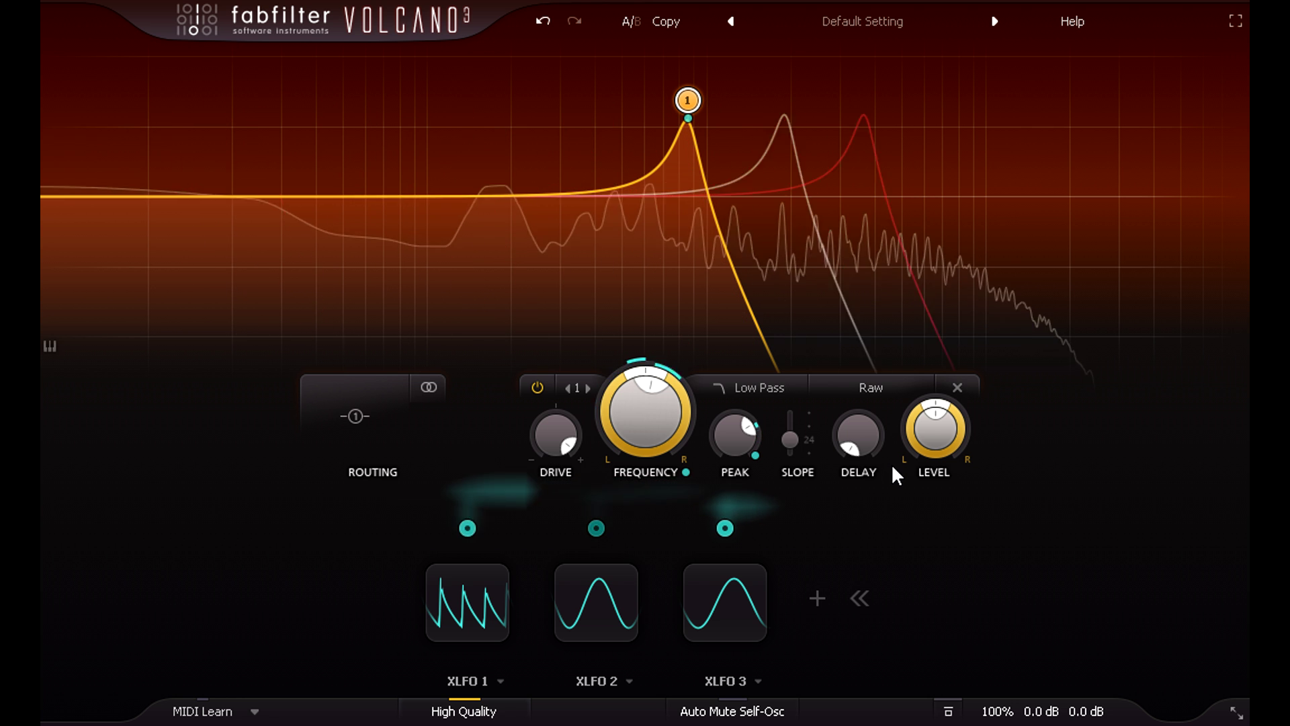
left_click(875, 389)
left_click(894, 590)
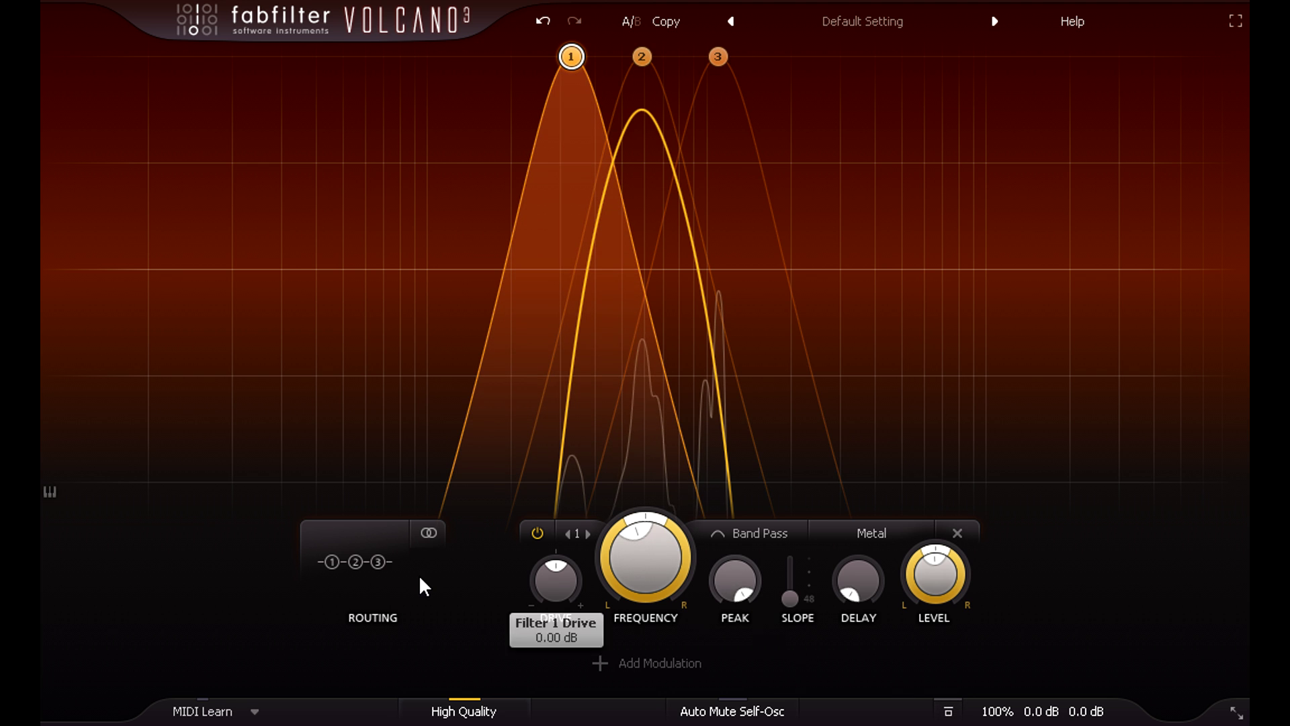
Choose the parallel 1-2-3 routing layout for the three band-pass filters
left_click(362, 567)
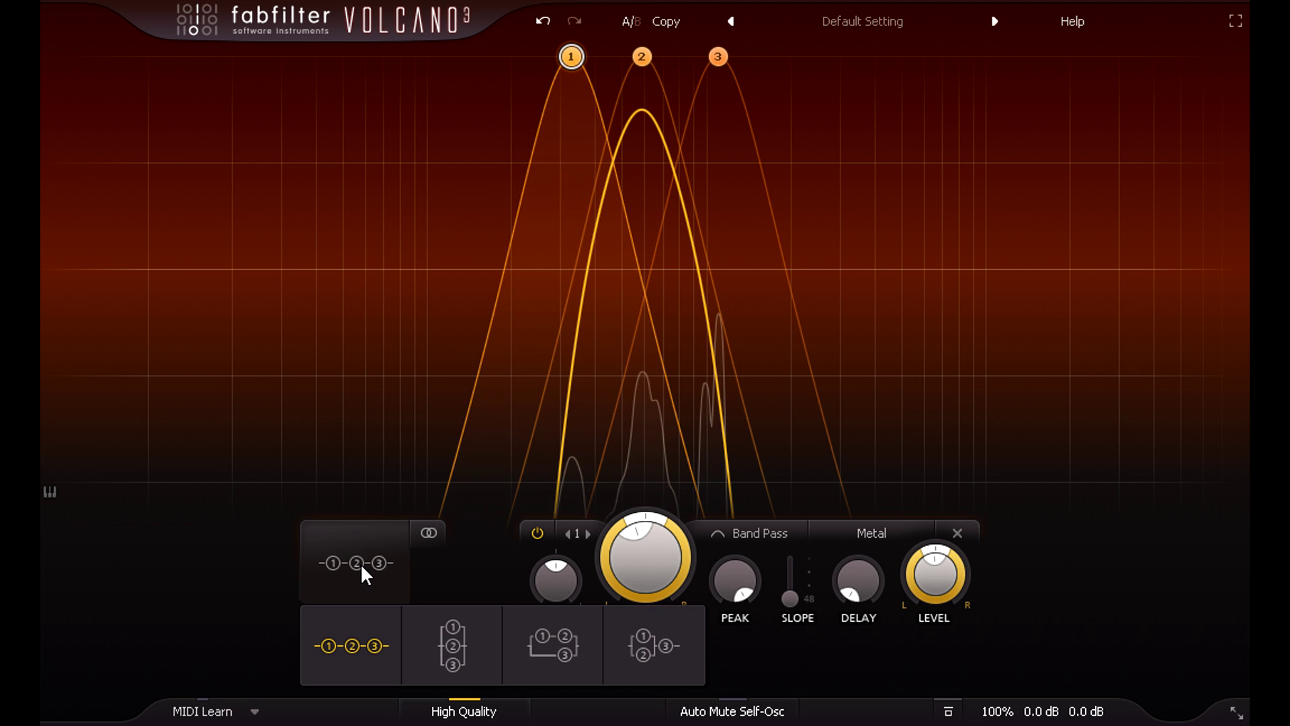
left_click(465, 649)
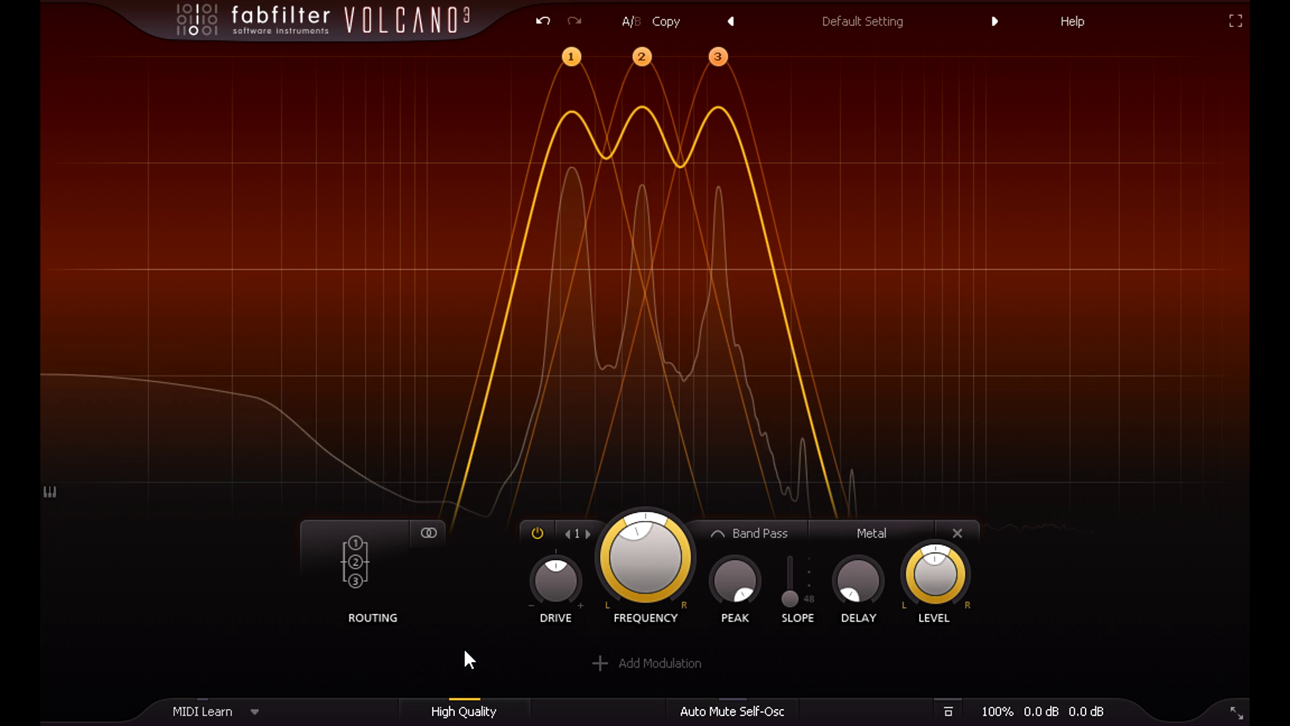
Show the piano keyboard and tune filters 1, 2 and 3 to C4, D#4 and 392 Hz
left_click(50, 492)
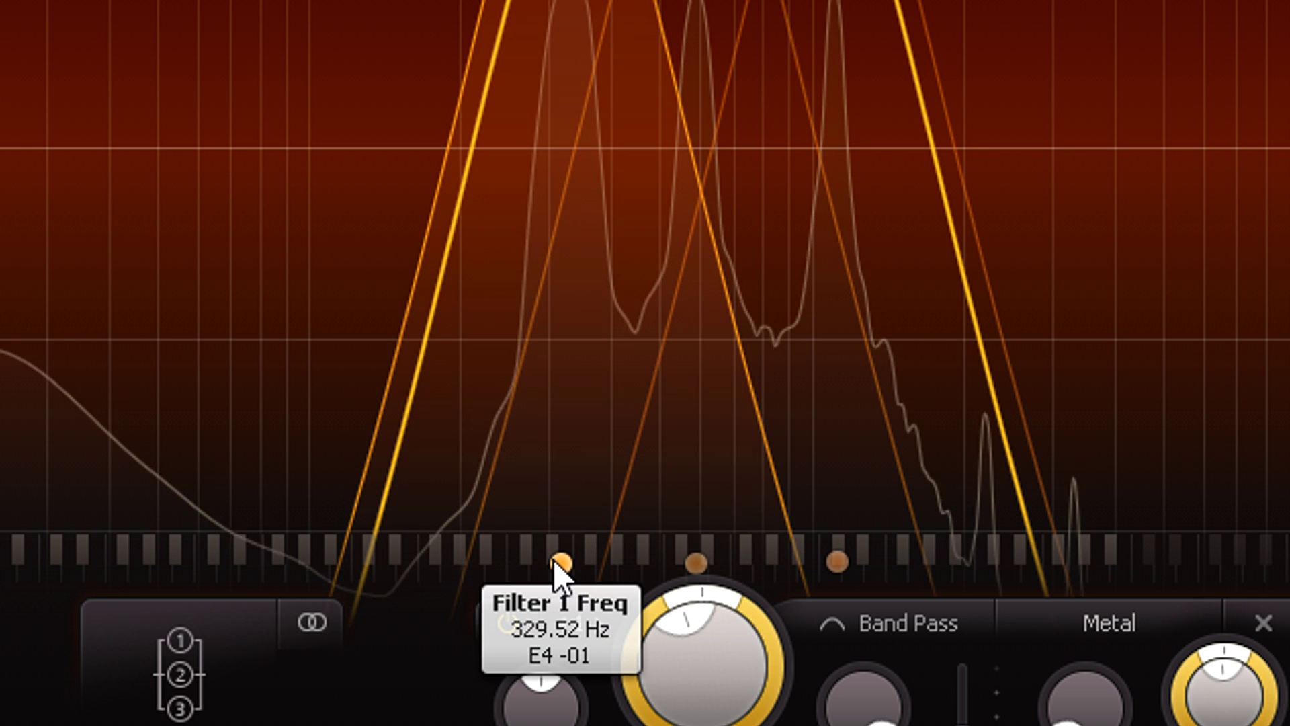
left_click_drag(564, 497, 553, 500)
left_click_drag(538, 564, 507, 563)
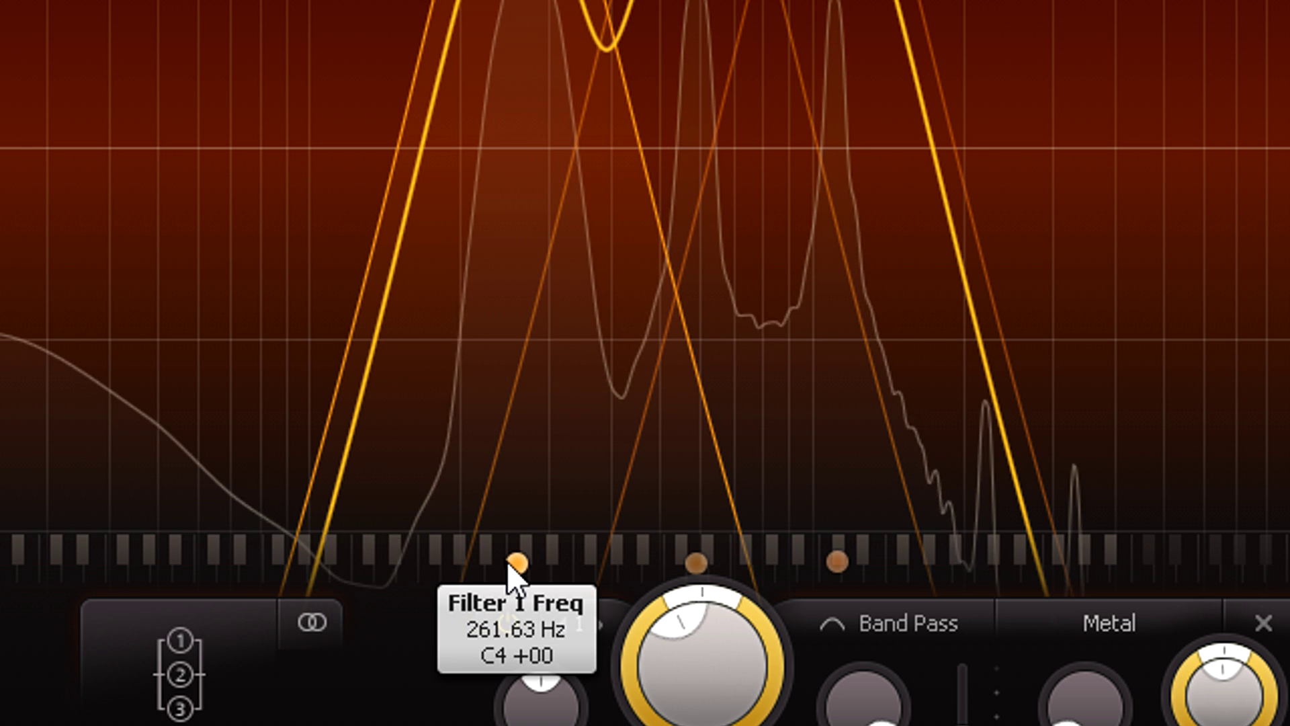
left_click_drag(695, 563, 551, 564)
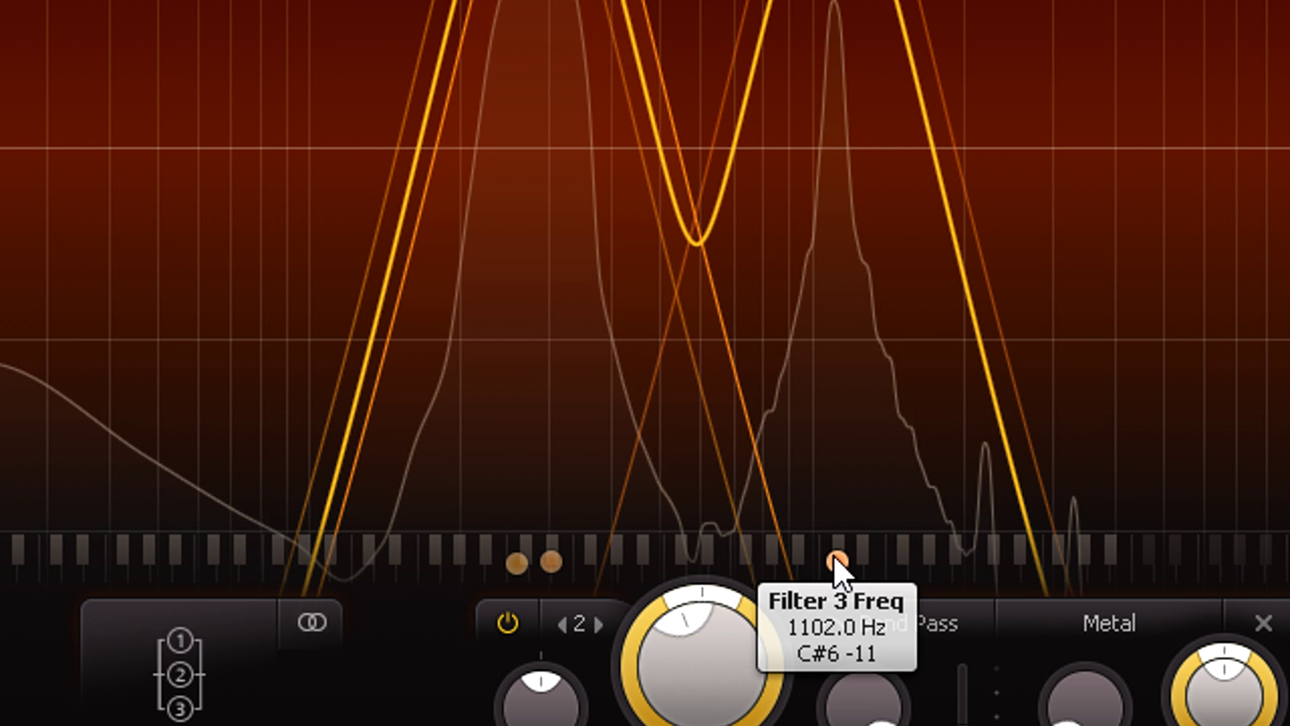
left_click_drag(836, 558, 603, 564)
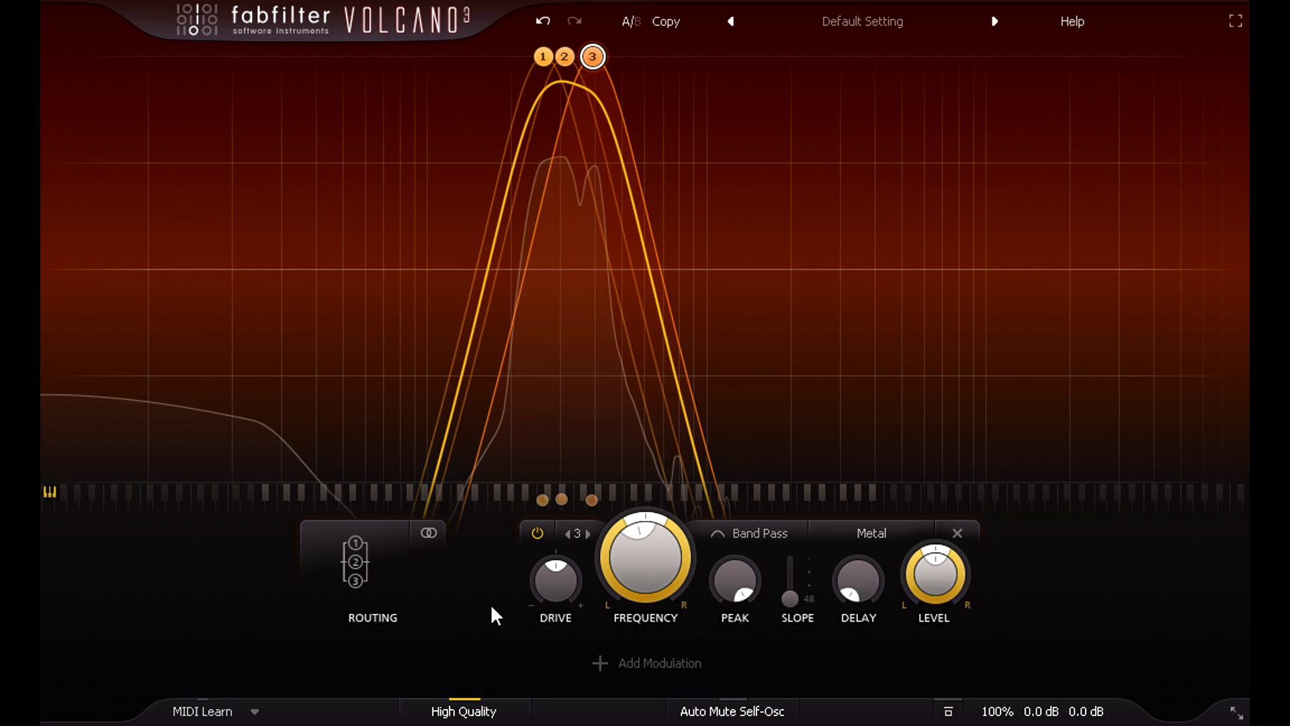
Add a new MIDI source modulator set to KB Track
left_click(602, 664)
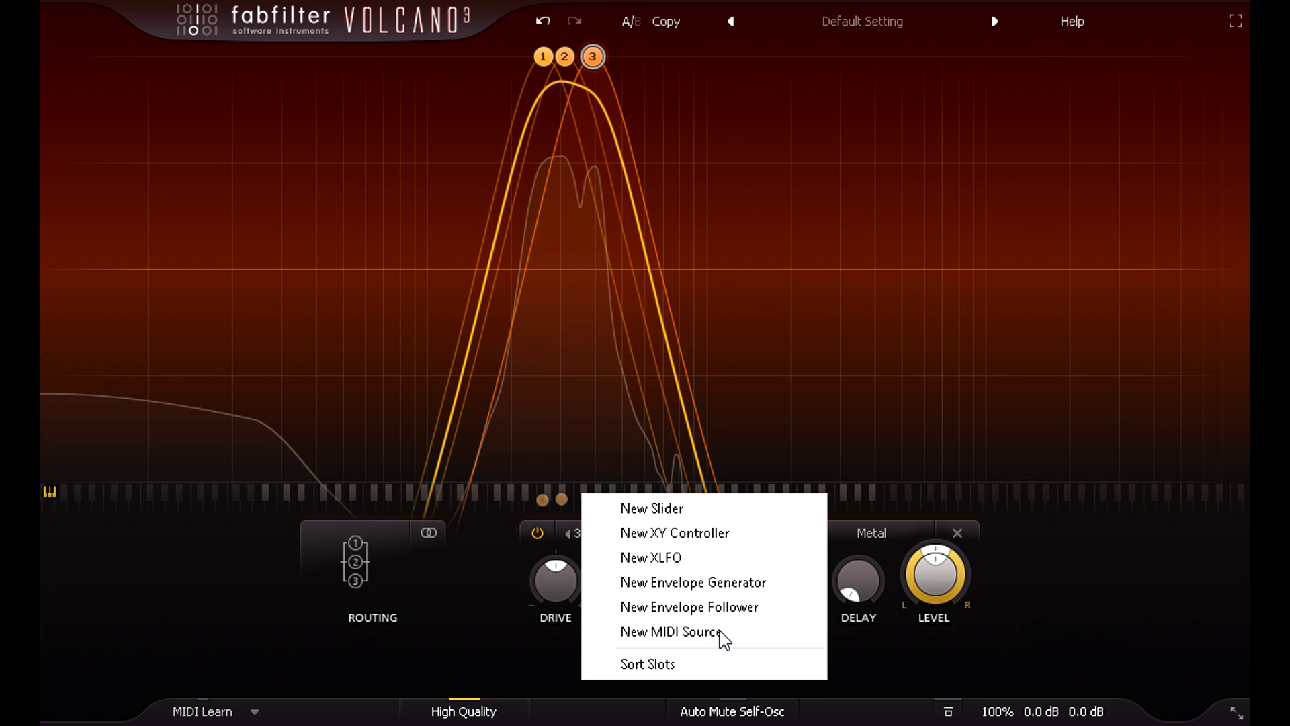
left_click(672, 632)
left_click(602, 584)
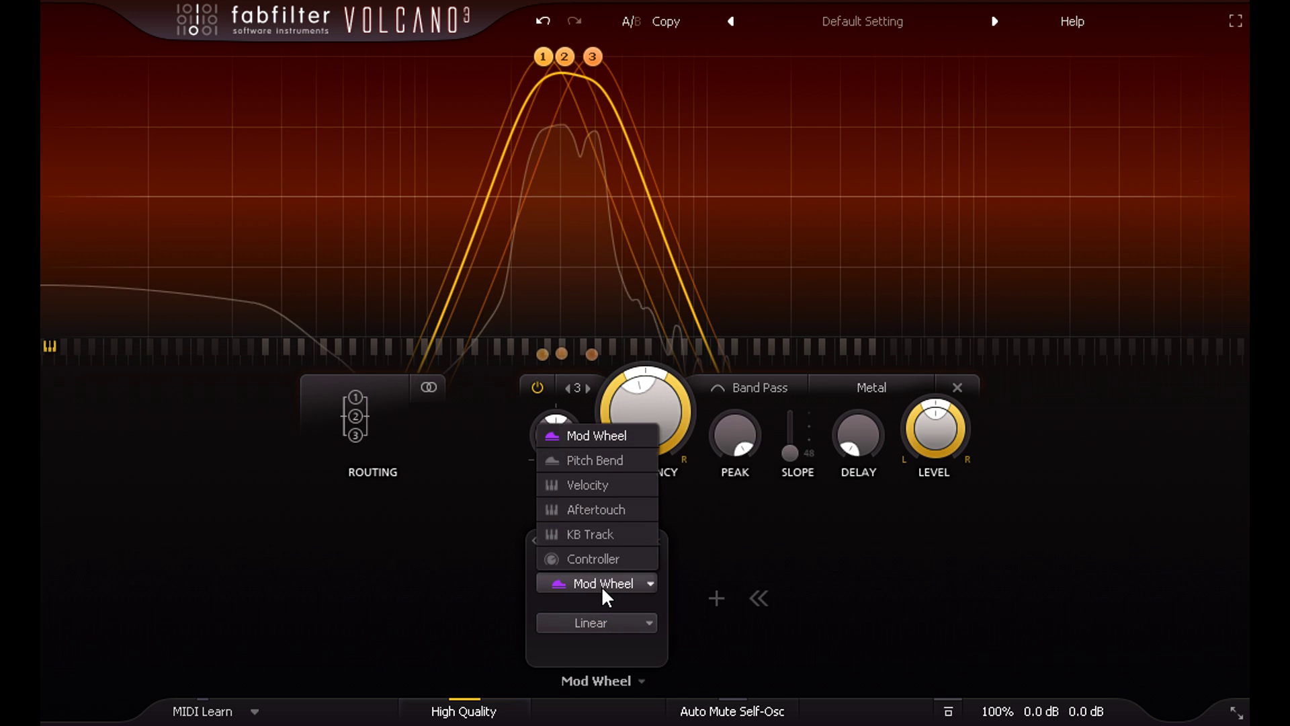
left_click(625, 535)
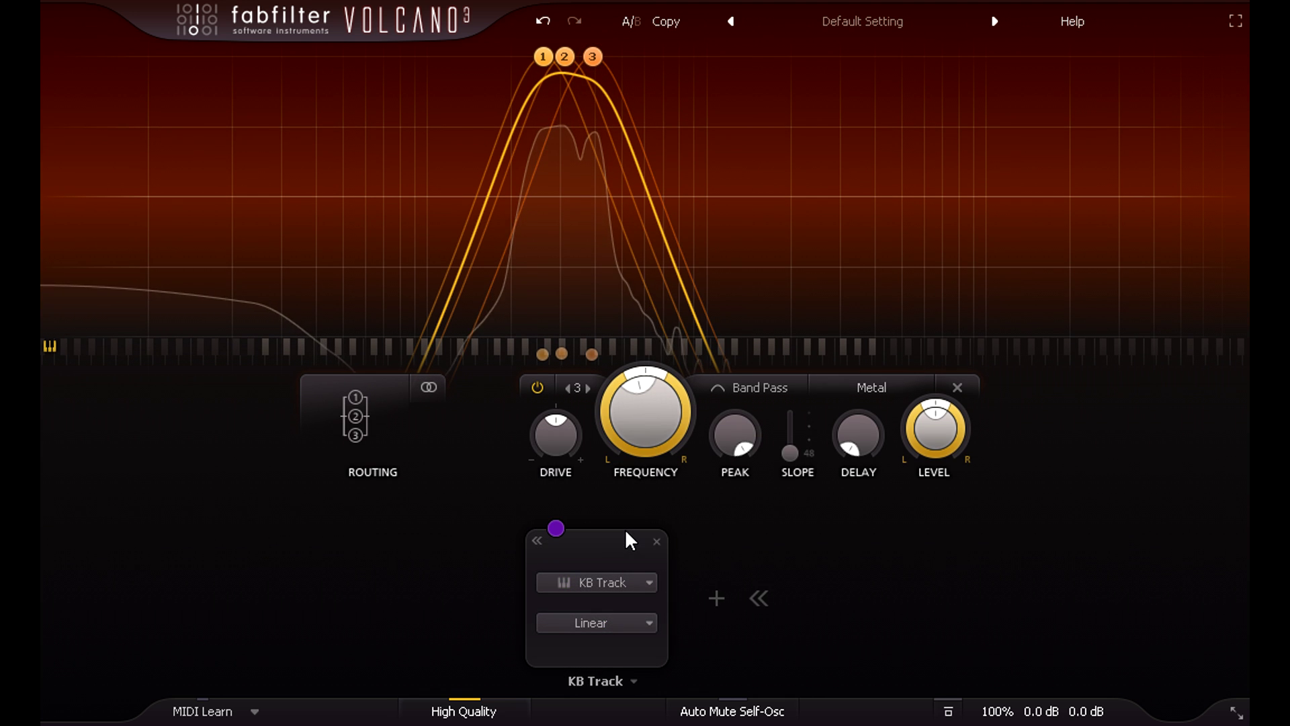
Route KB Track to the frequencies of filters 3, 1 and 2
left_click_drag(555, 528, 636, 416)
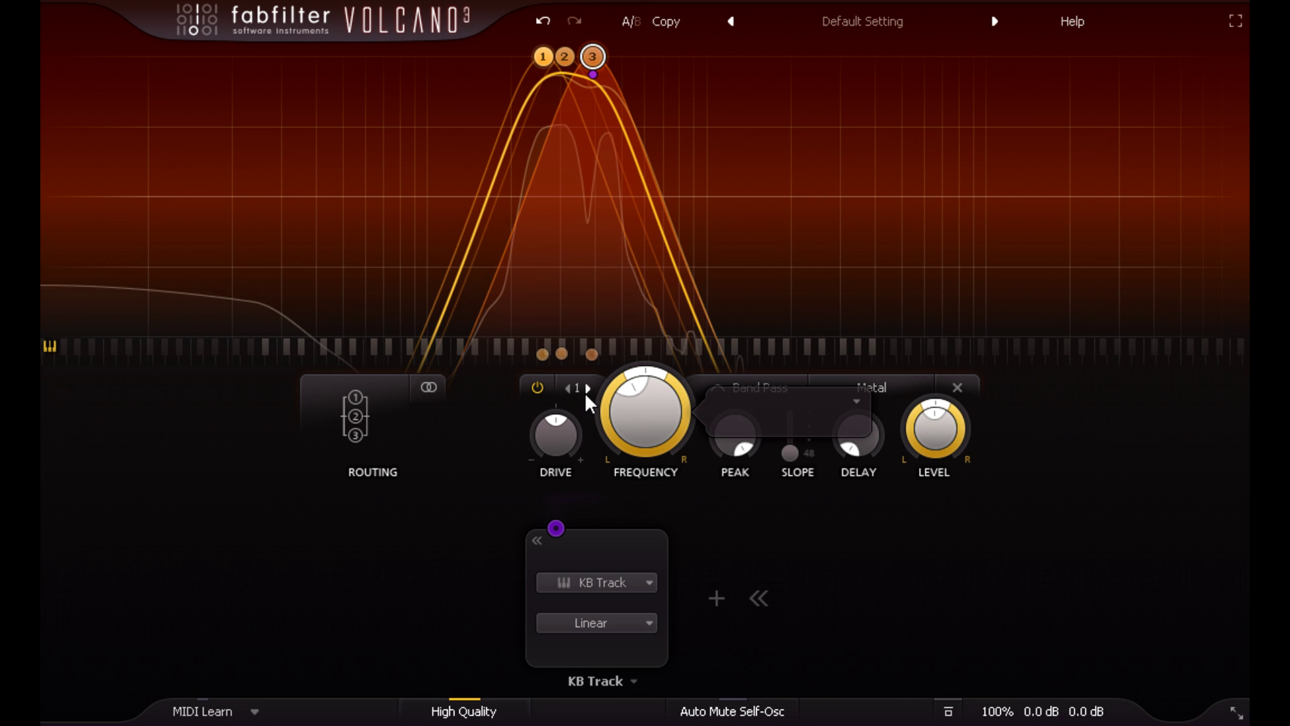
left_click(587, 388)
left_click_drag(556, 528, 613, 417)
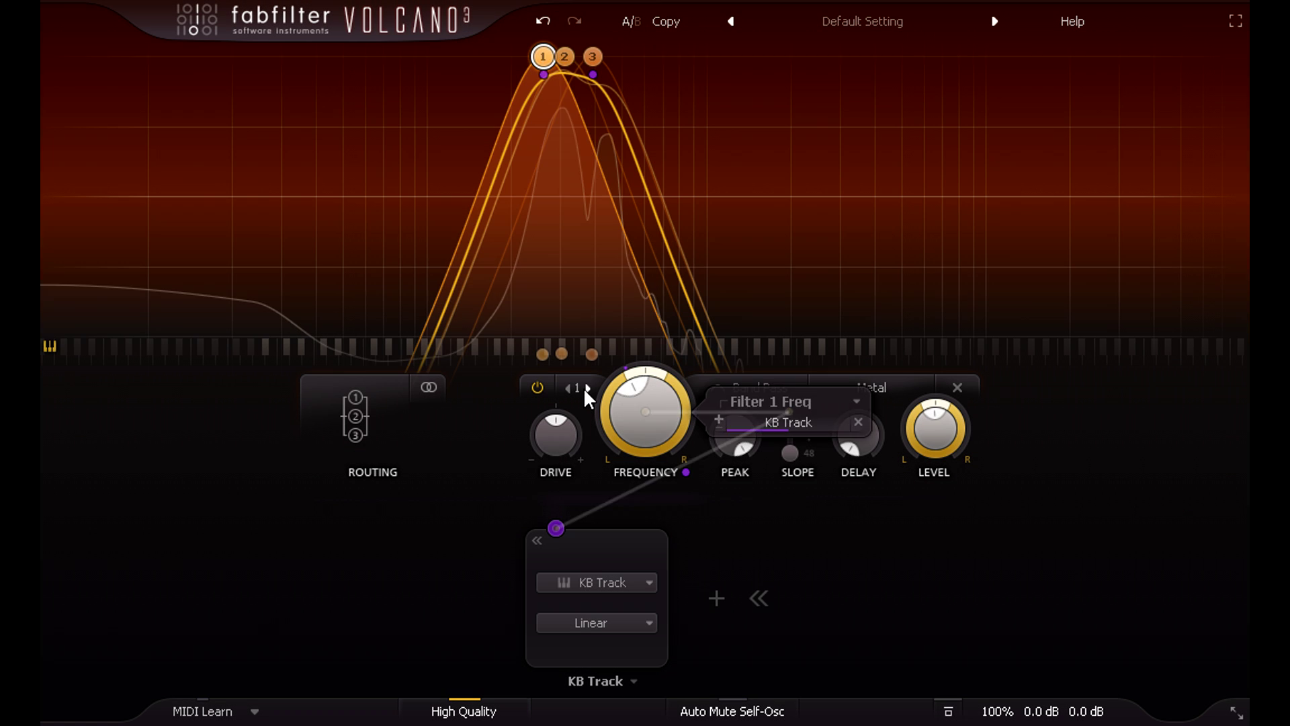
left_click(587, 388)
left_click_drag(556, 529, 652, 417)
Raise the KB Track amounts on the Filter 1, 2 and 3 frequencies to 1.000
mouse_move(555, 528)
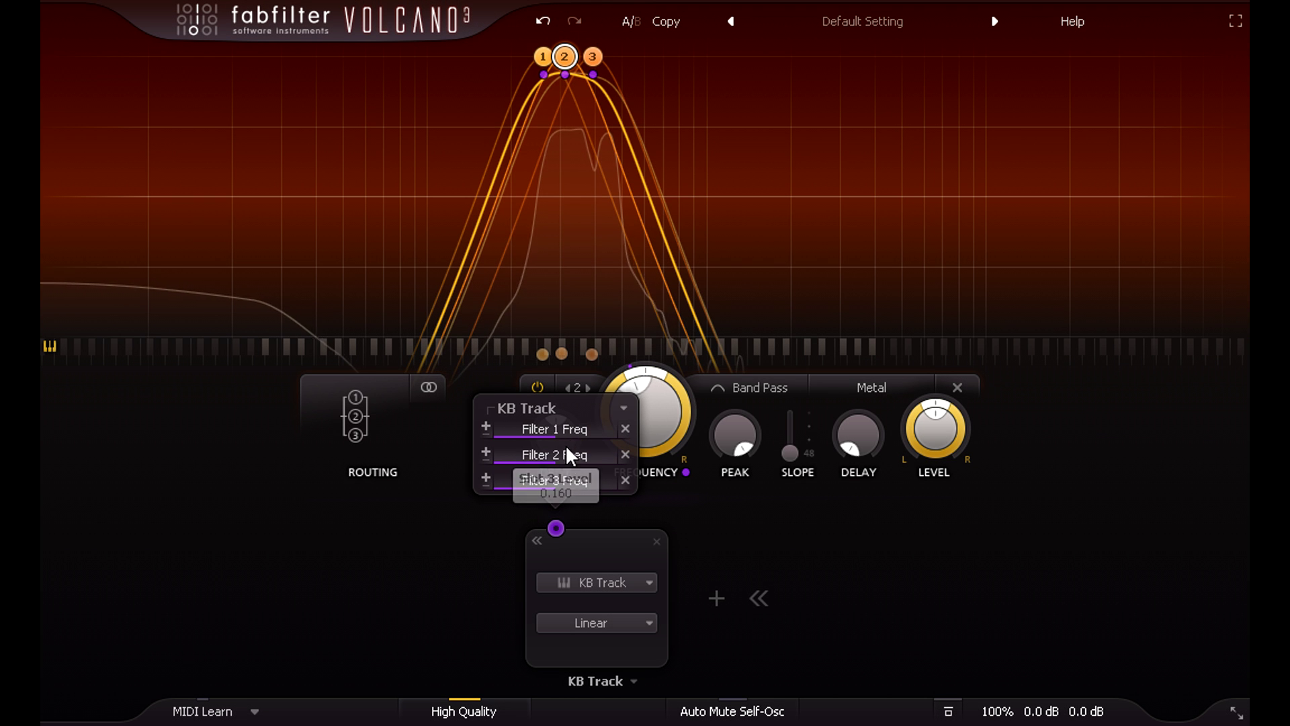
left_click_drag(566, 445, 547, 477)
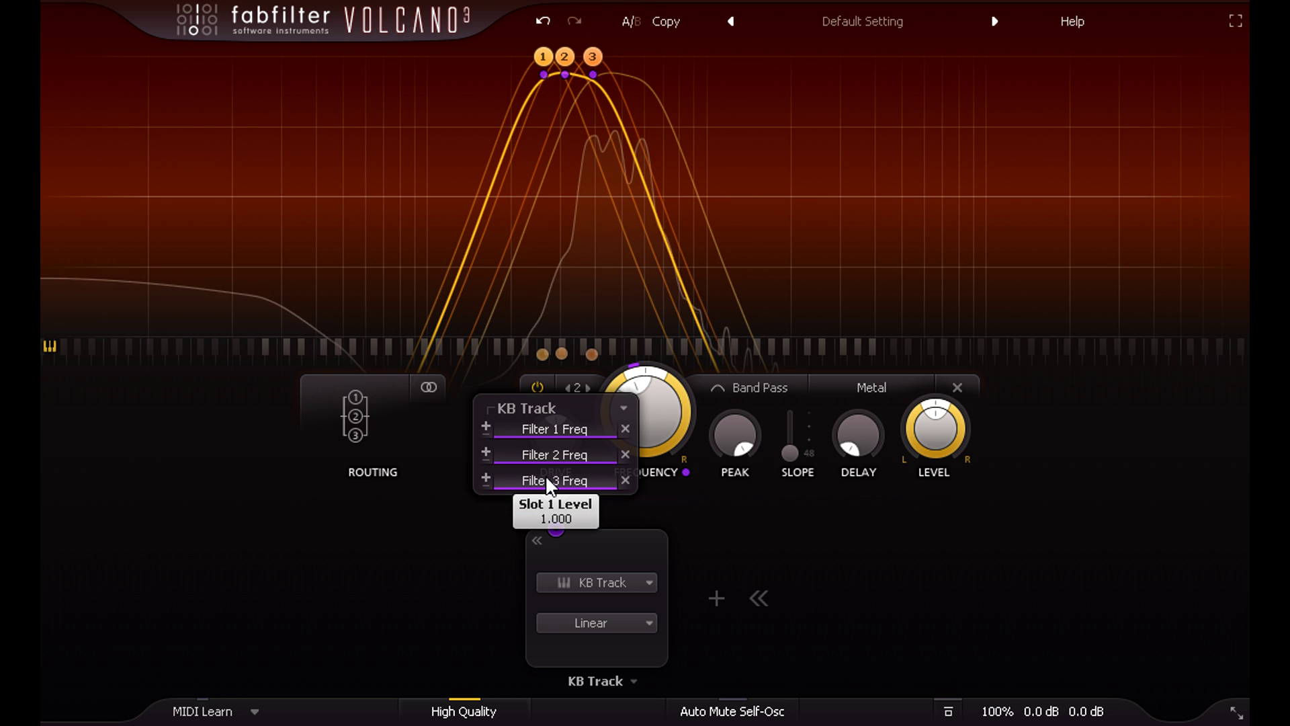
mouse_move(545, 452)
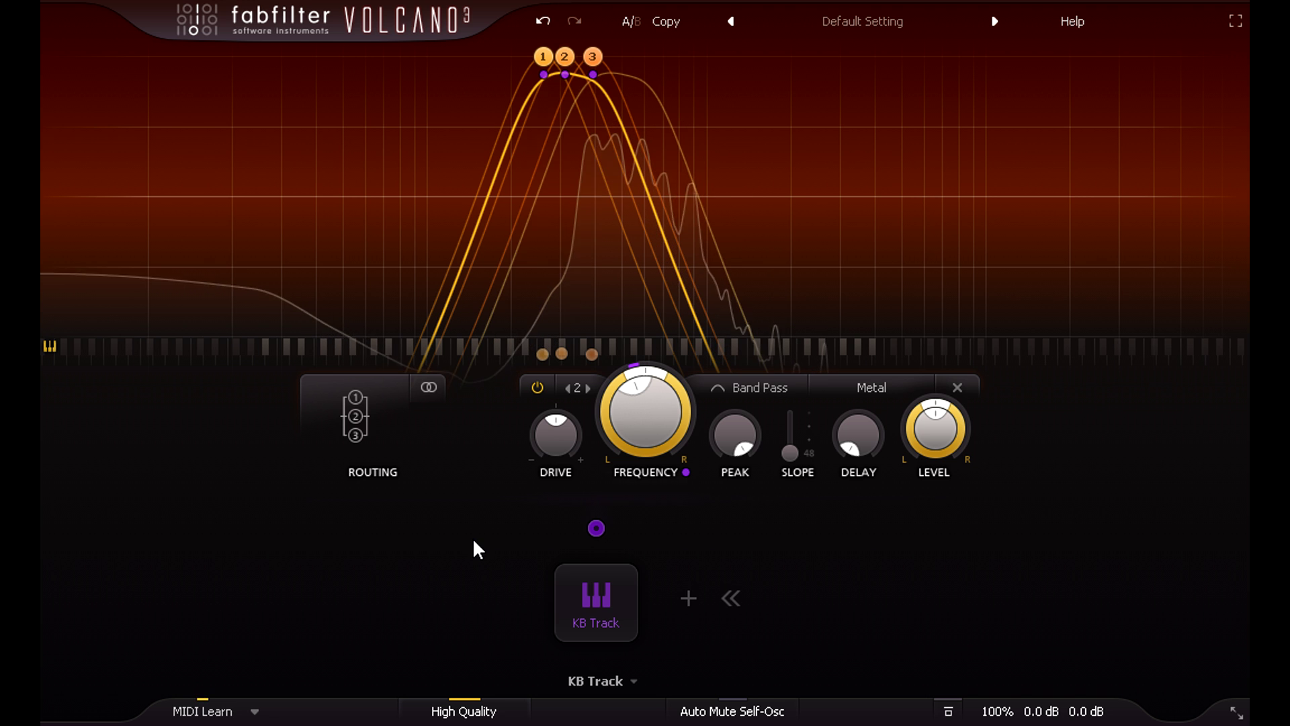
Add a fourth Bell band at about 1104 Hz, fed by filters 1–3 in parallel
double_click(719, 169)
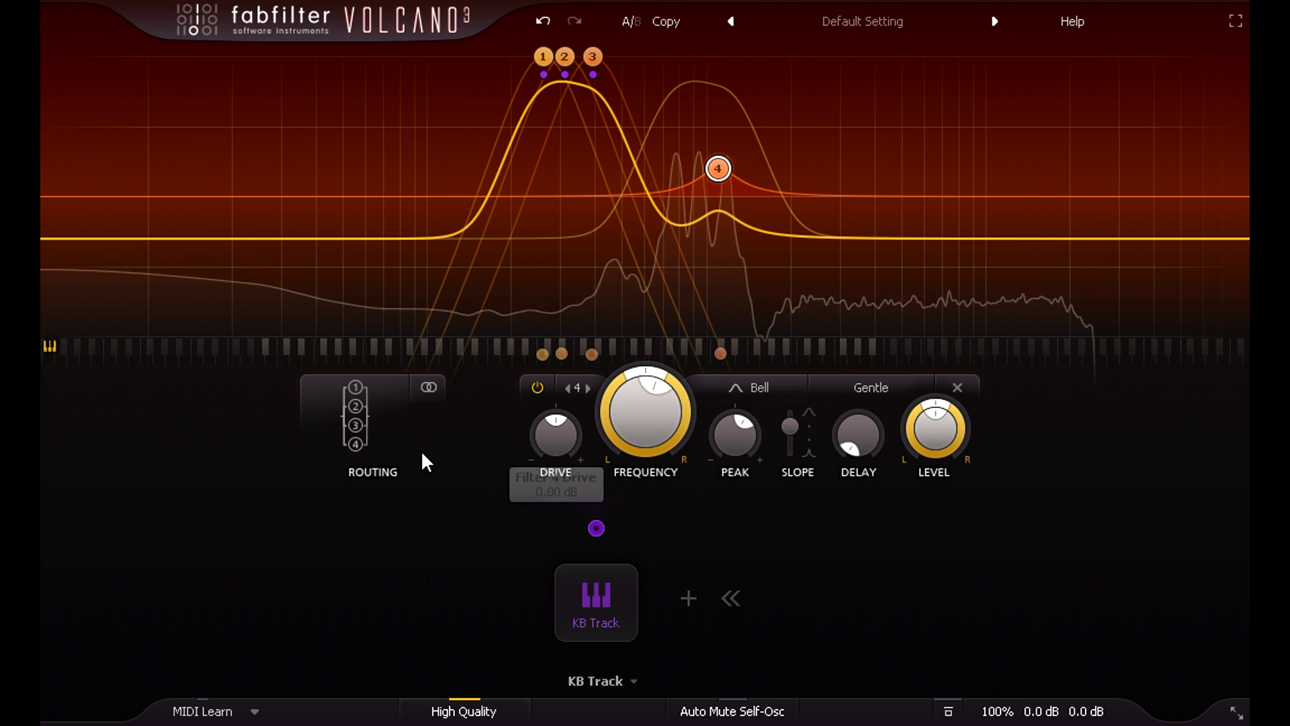
left_click(365, 422)
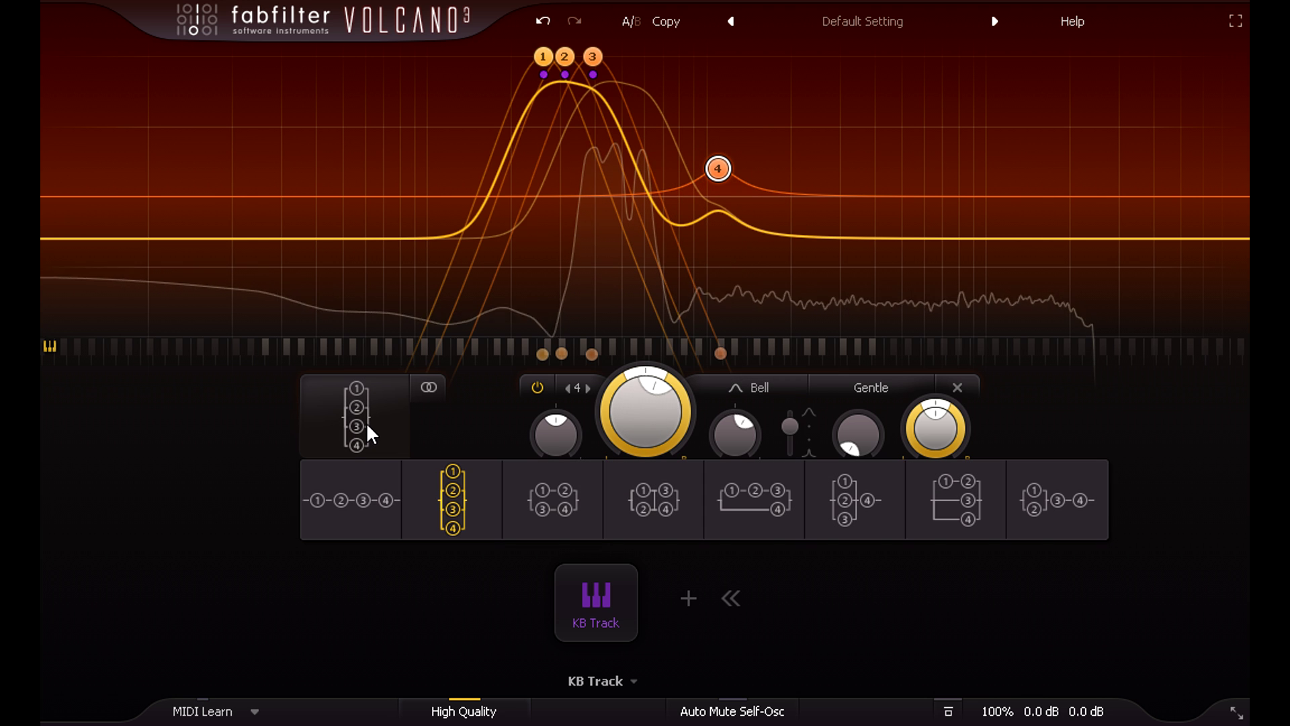
left_click(867, 529)
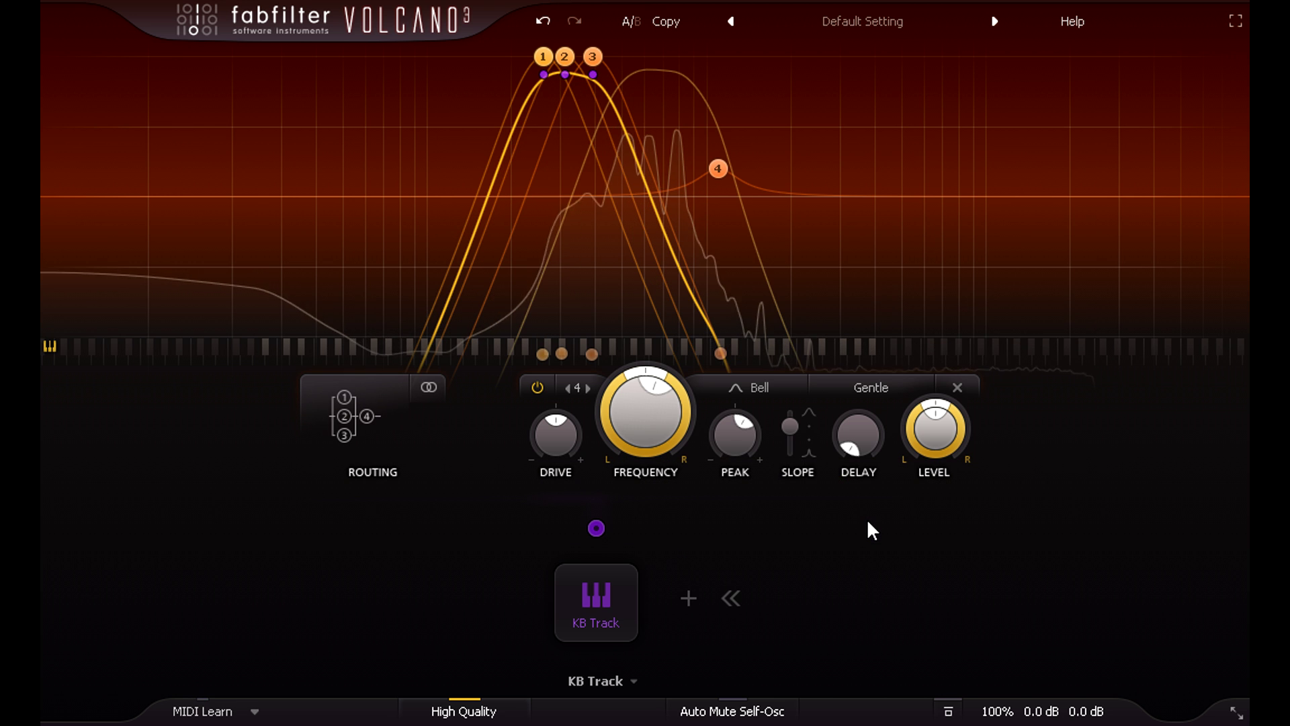
Raise Filter 4's peak, pan it with new XLFO 1 at about 0.131, and add +3 dB drive
left_click_drag(728, 445, 677, 542)
left_click(688, 596)
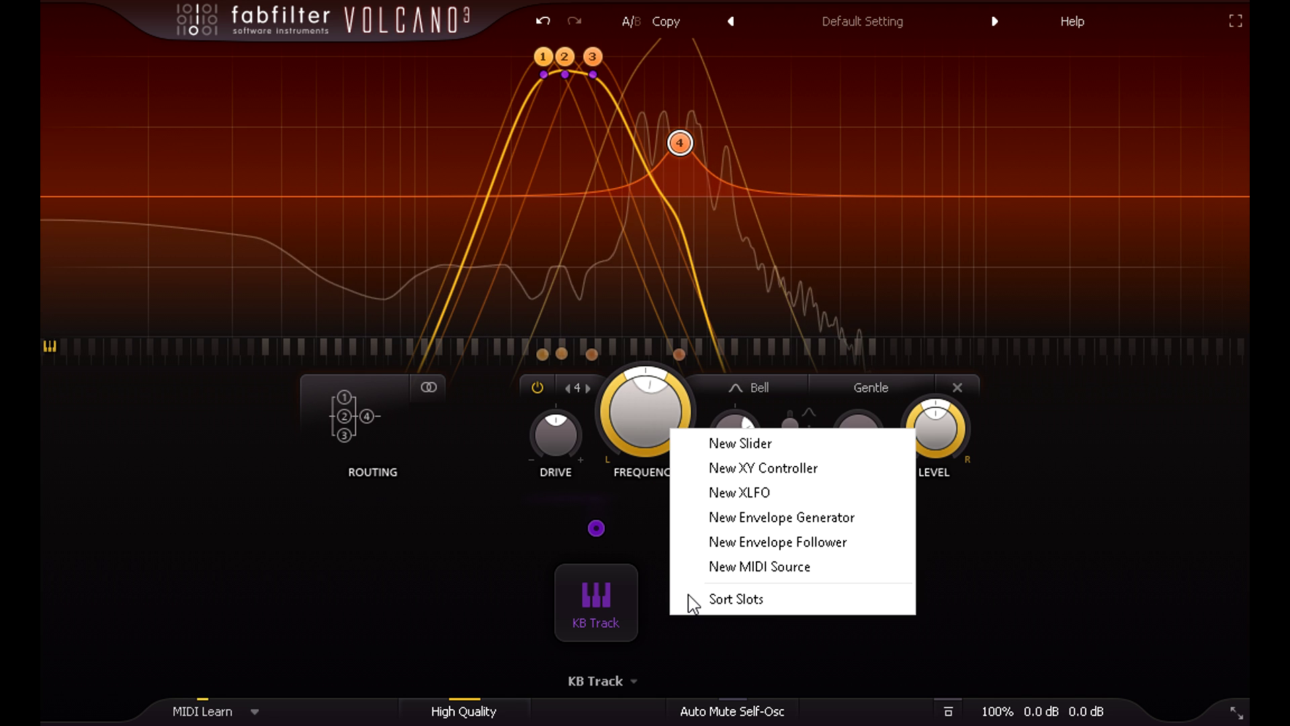
left_click(779, 495)
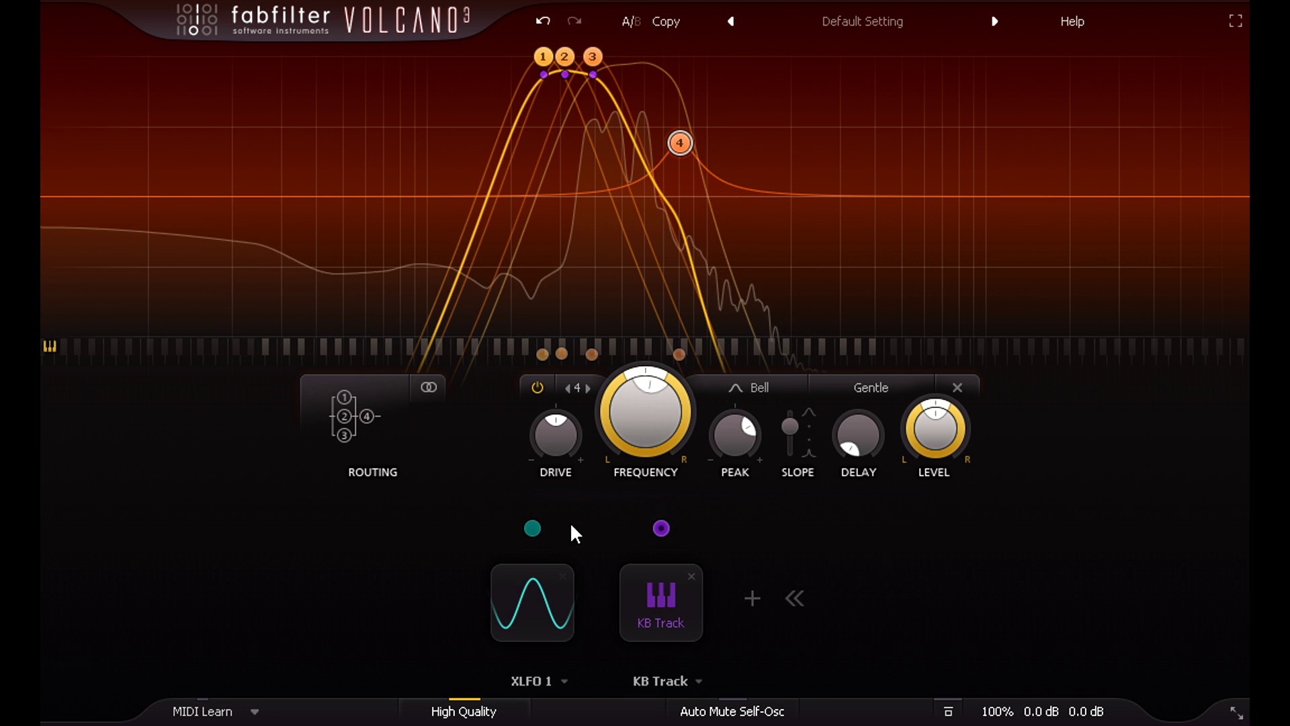
left_click_drag(532, 528, 662, 446)
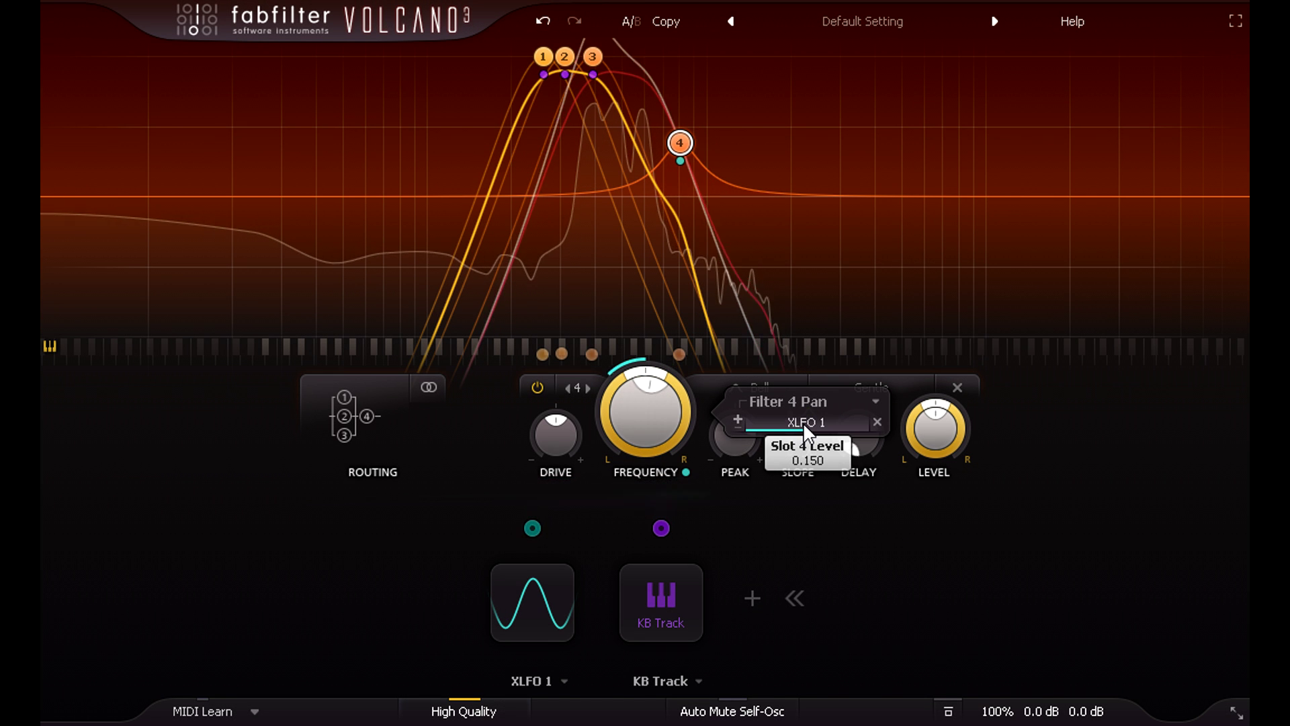
scroll(804, 422, "down", 3)
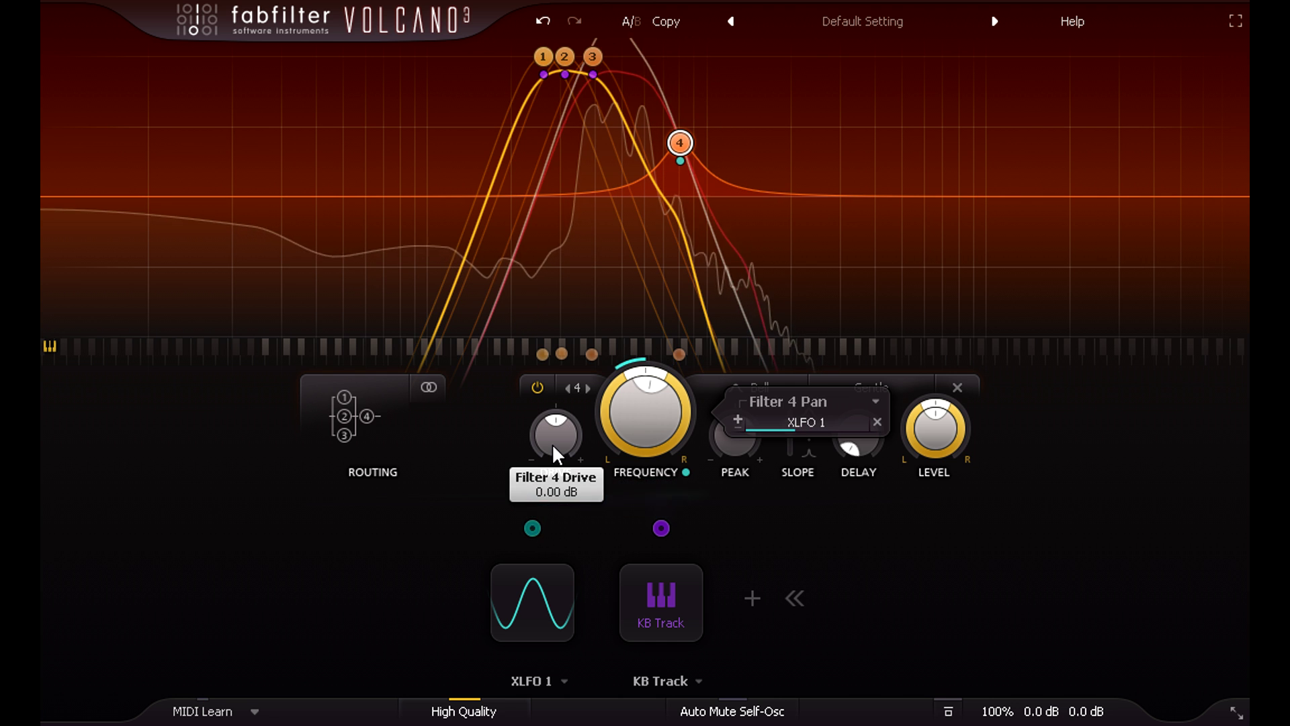
left_click_drag(551, 442, 543, 416)
Raise filter 4's drive to about +8.5 dB and switch its drive style to Extreme
left_click(912, 396)
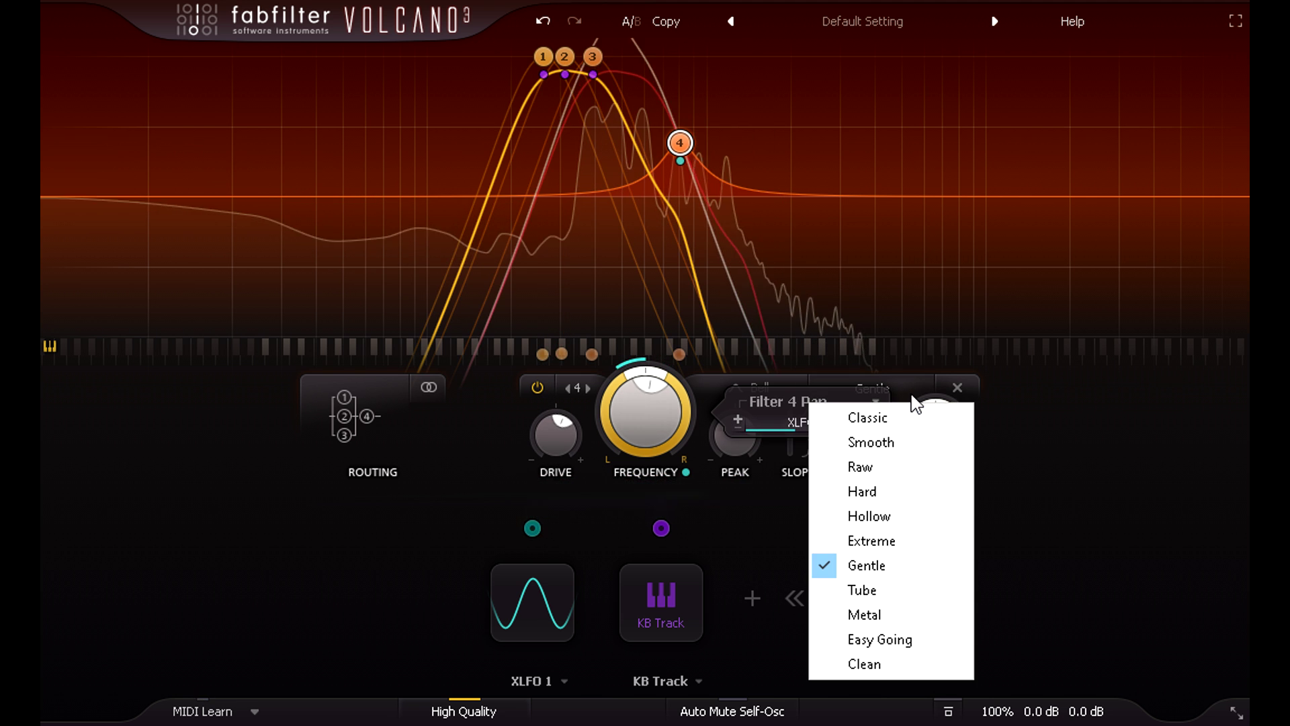
left_click(894, 491)
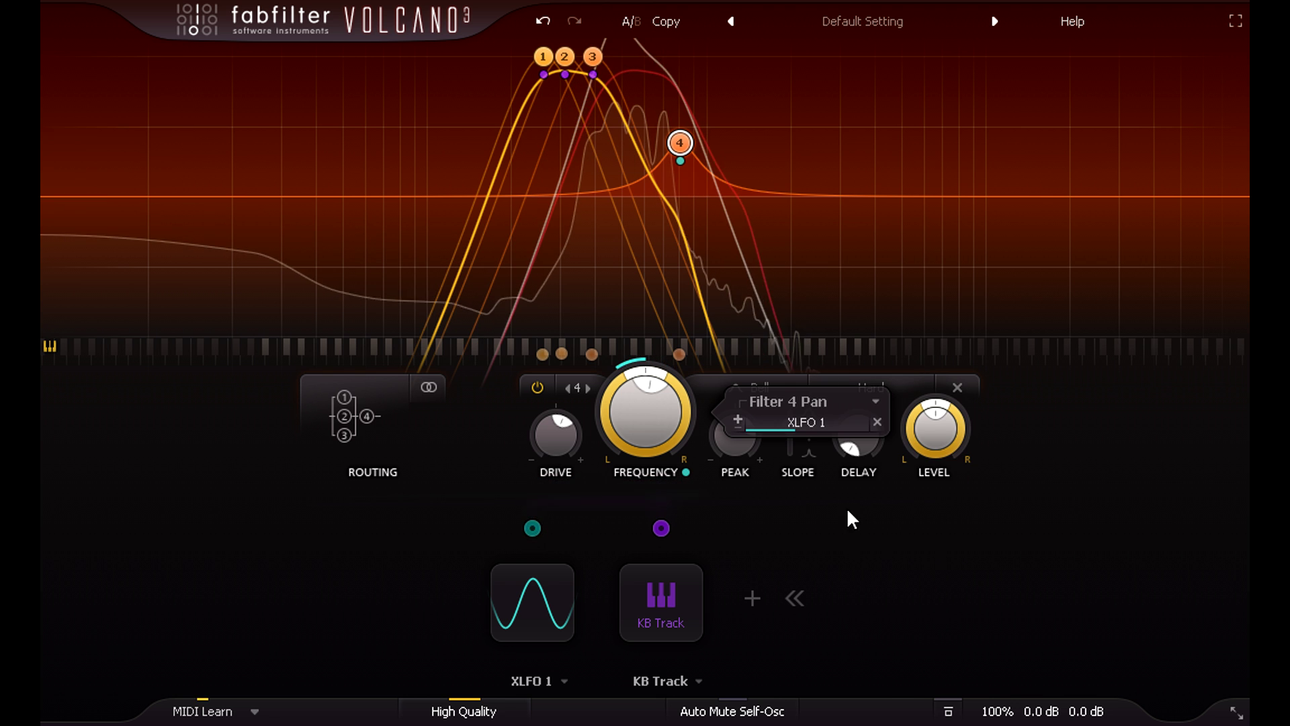
left_click_drag(554, 433, 539, 373)
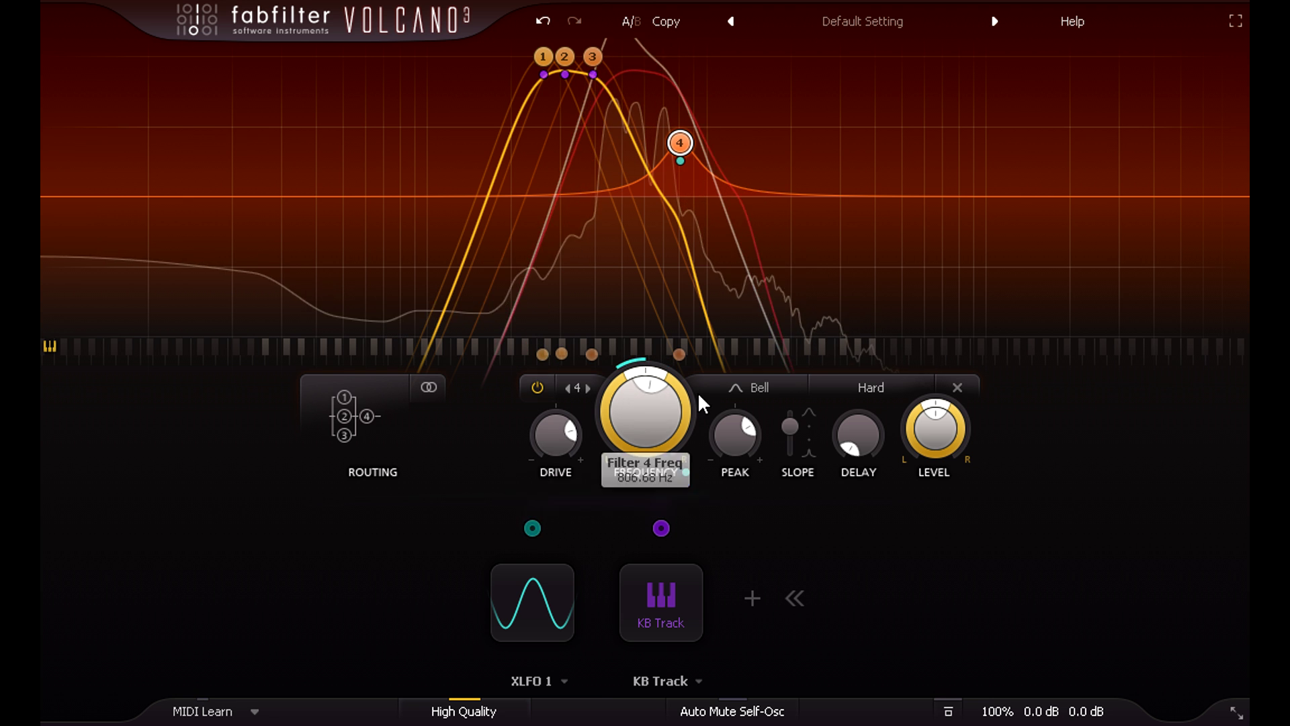
left_click(856, 390)
left_click(904, 540)
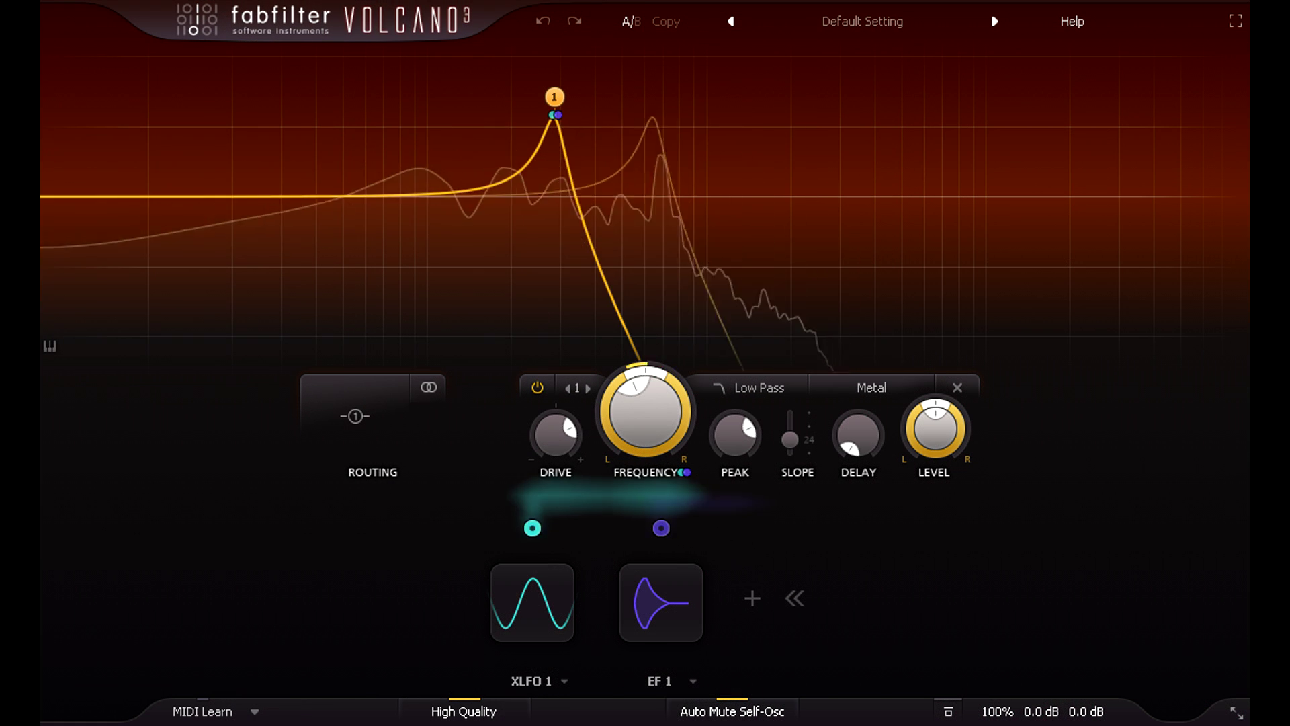
Expand the EF 1 envelope follower editor and set its detection mode to Transient
left_click(652, 607)
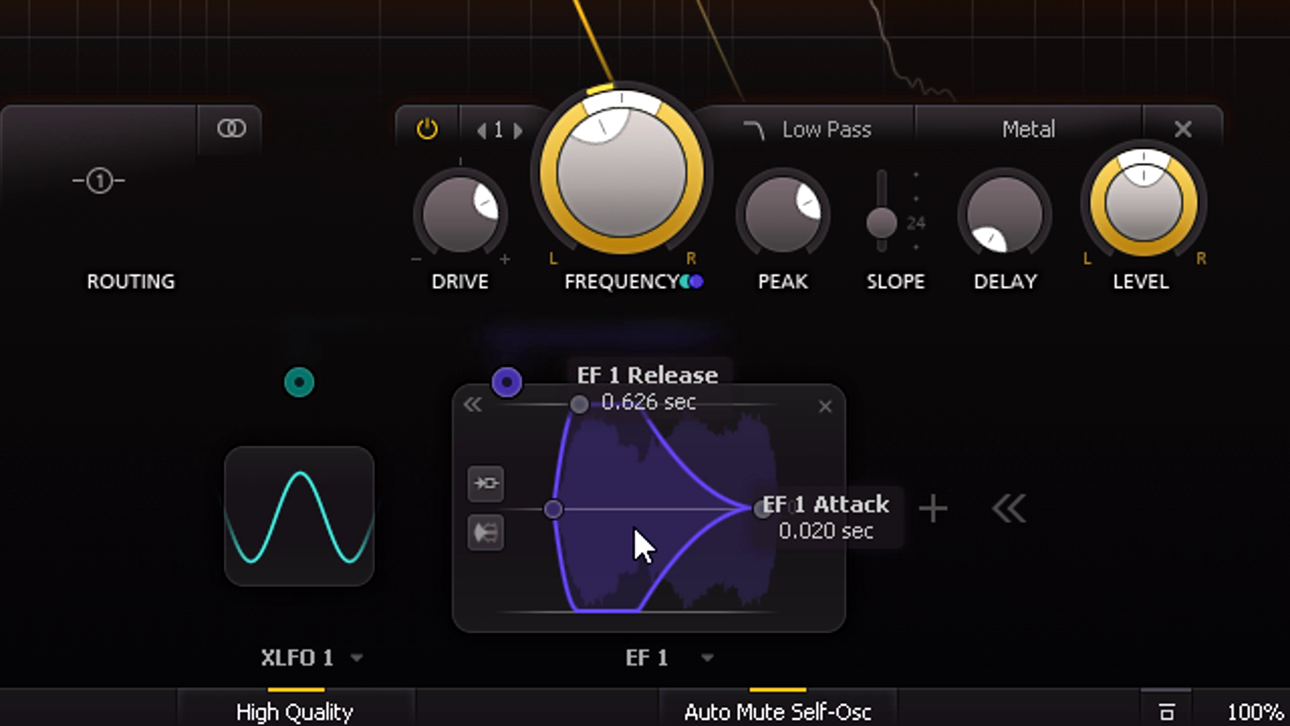
left_click(485, 532)
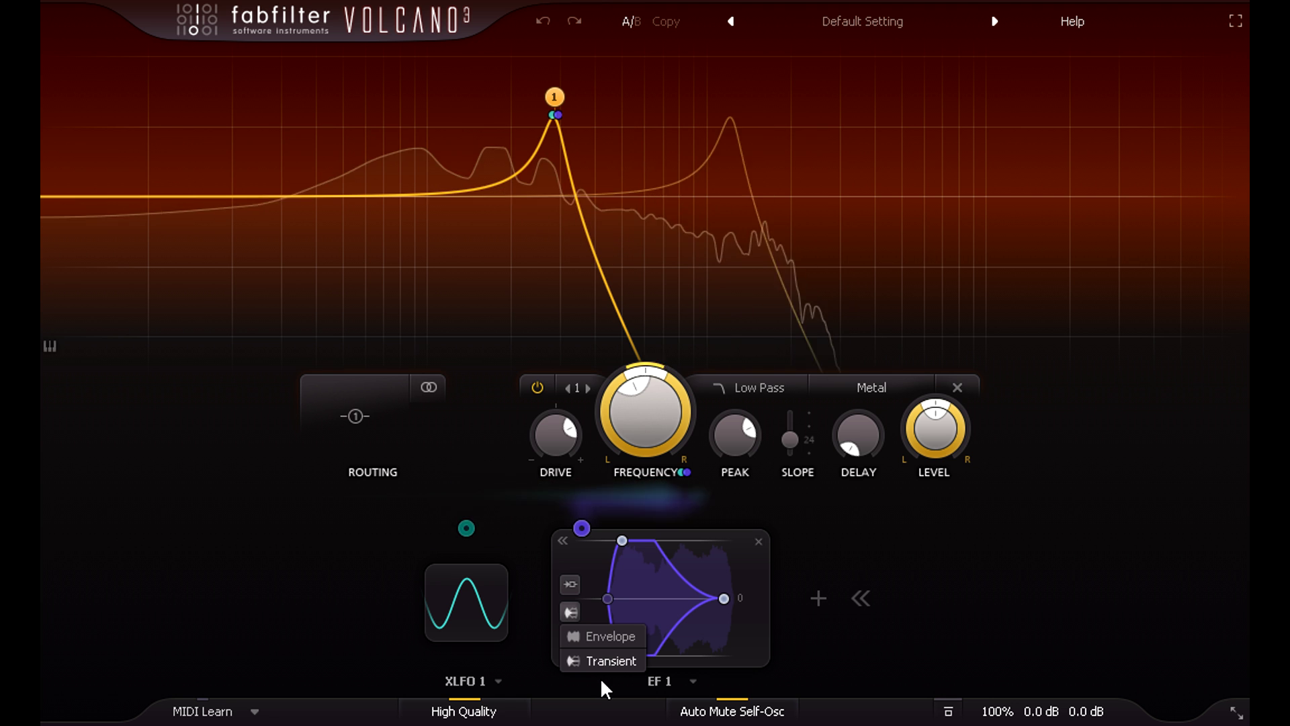
left_click(602, 680)
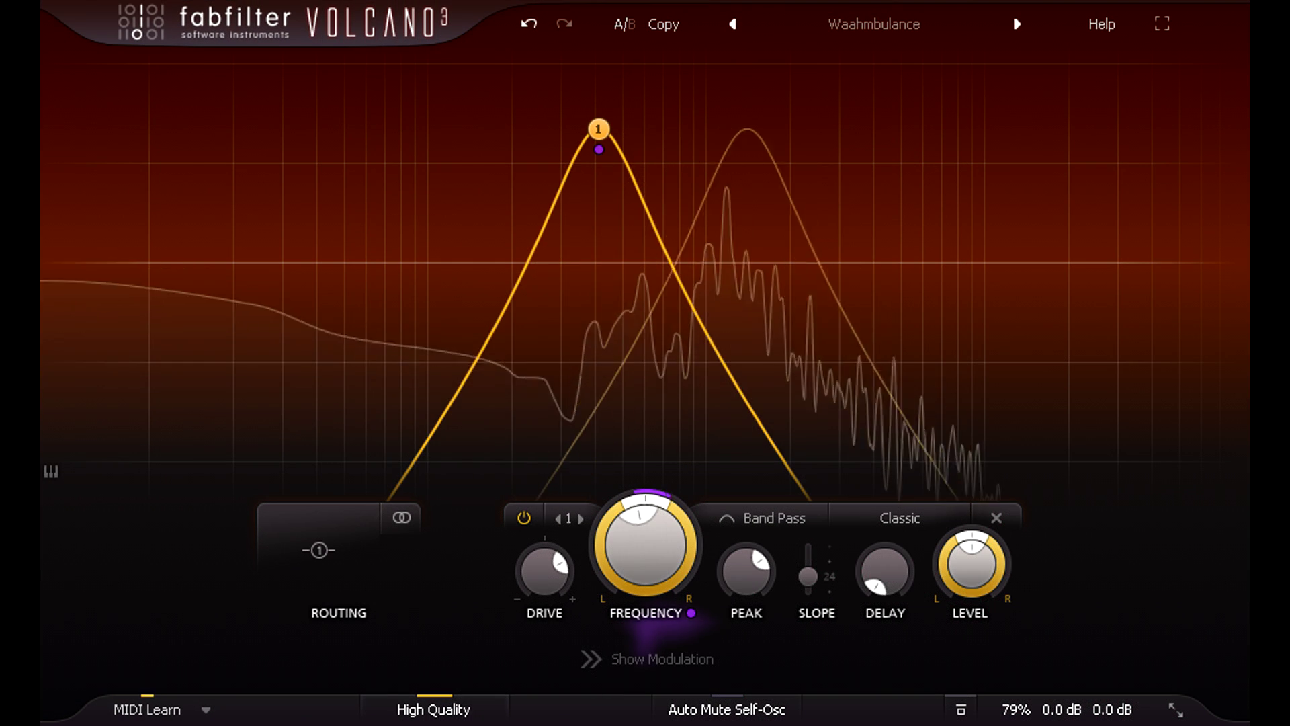
Change the band-pass filter's drive style to Raw, then to Tube
left_click(900, 523)
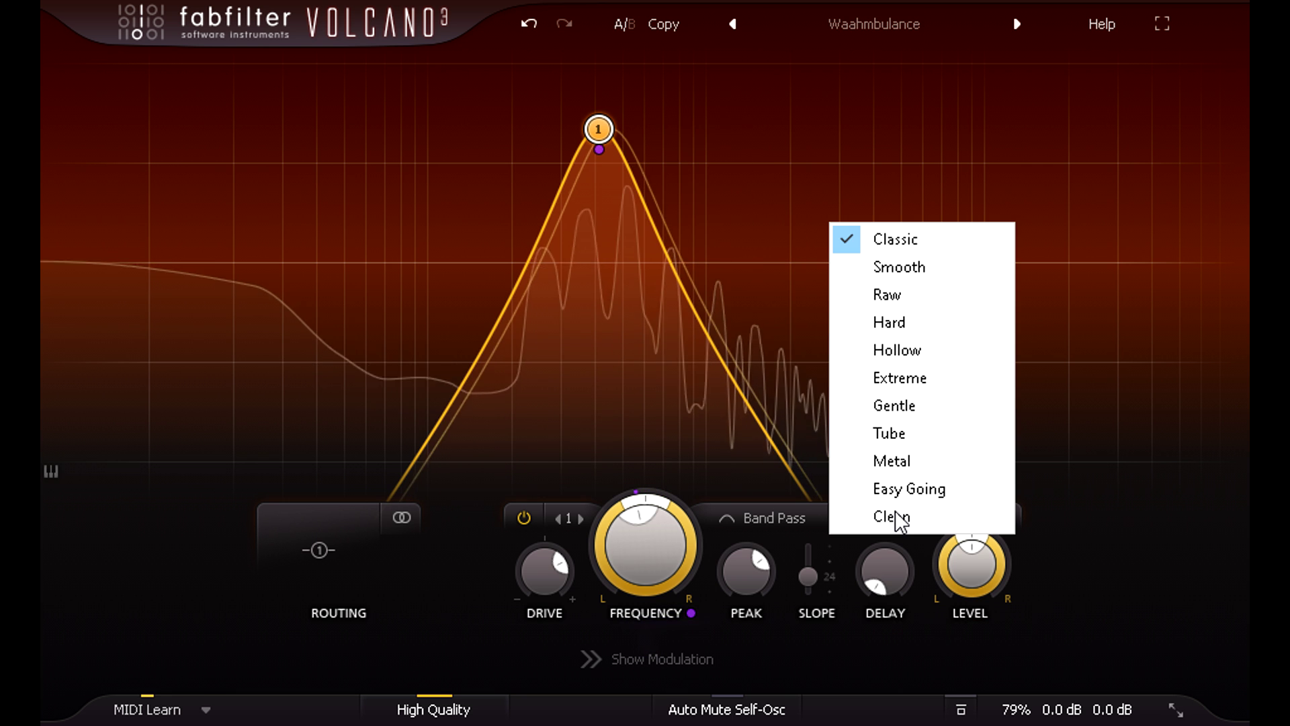
left_click(916, 296)
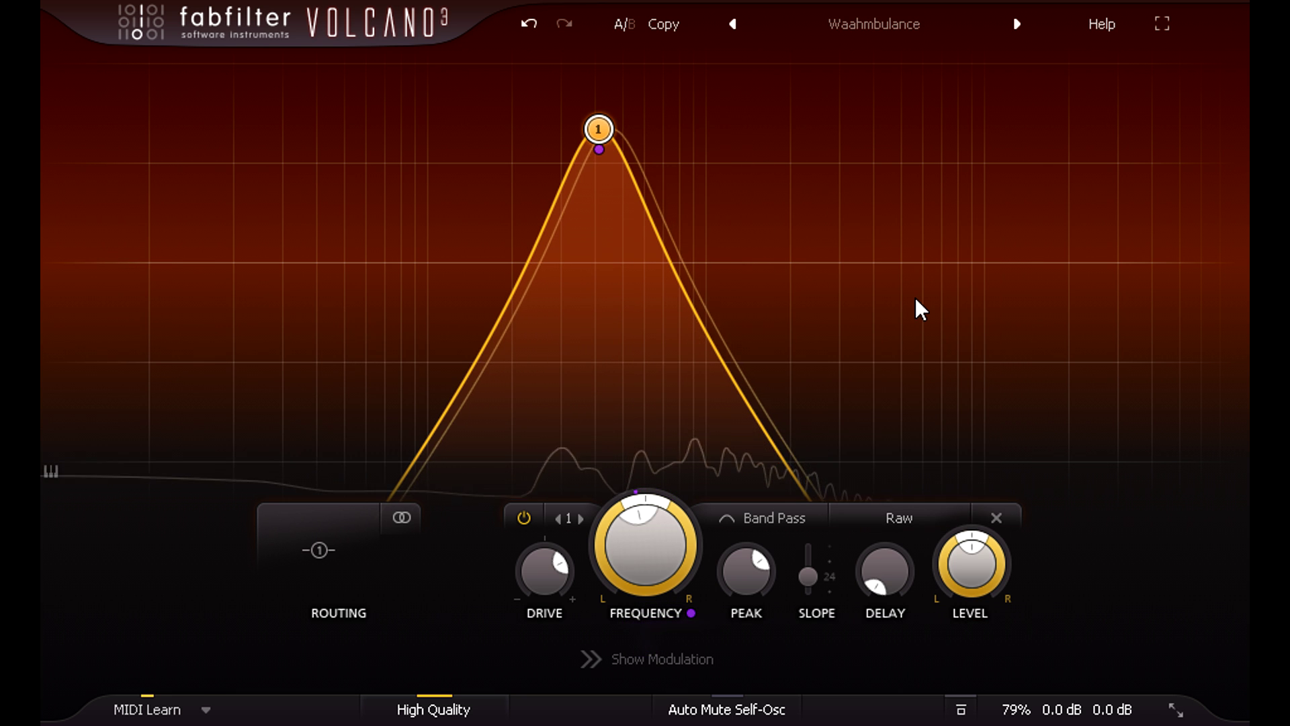
left_click(908, 519)
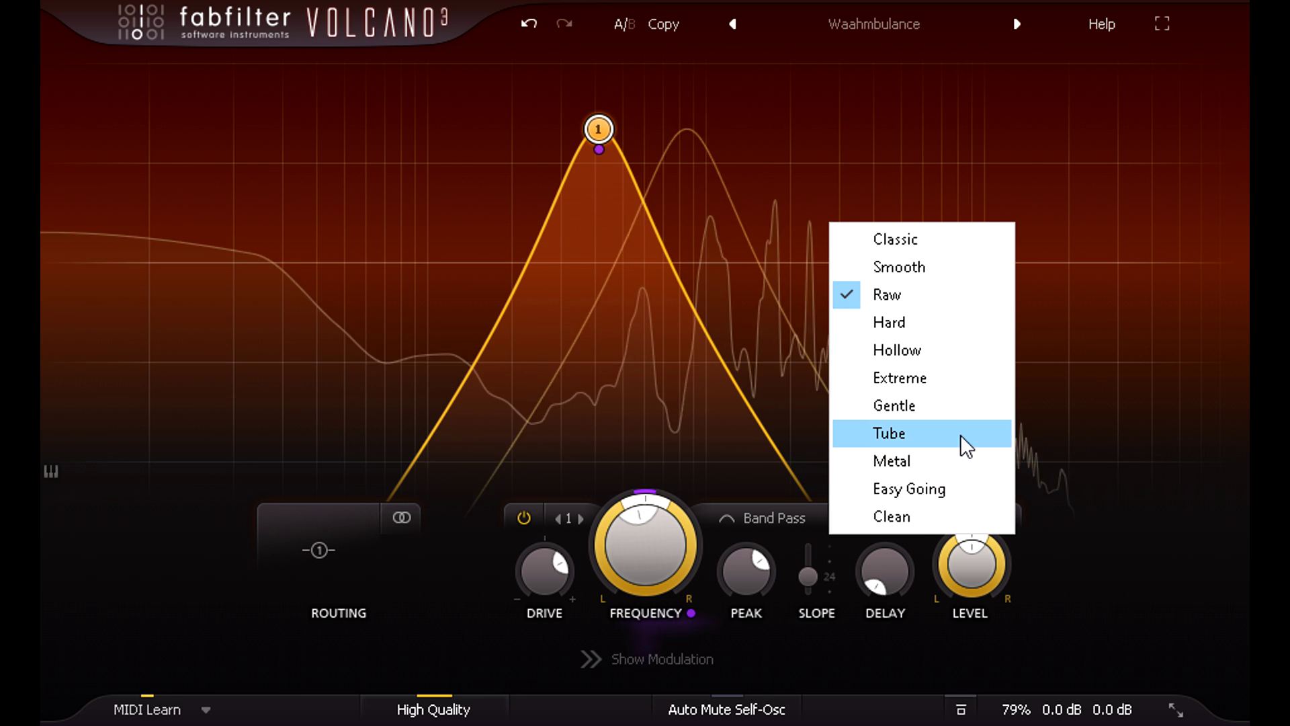
left_click(937, 436)
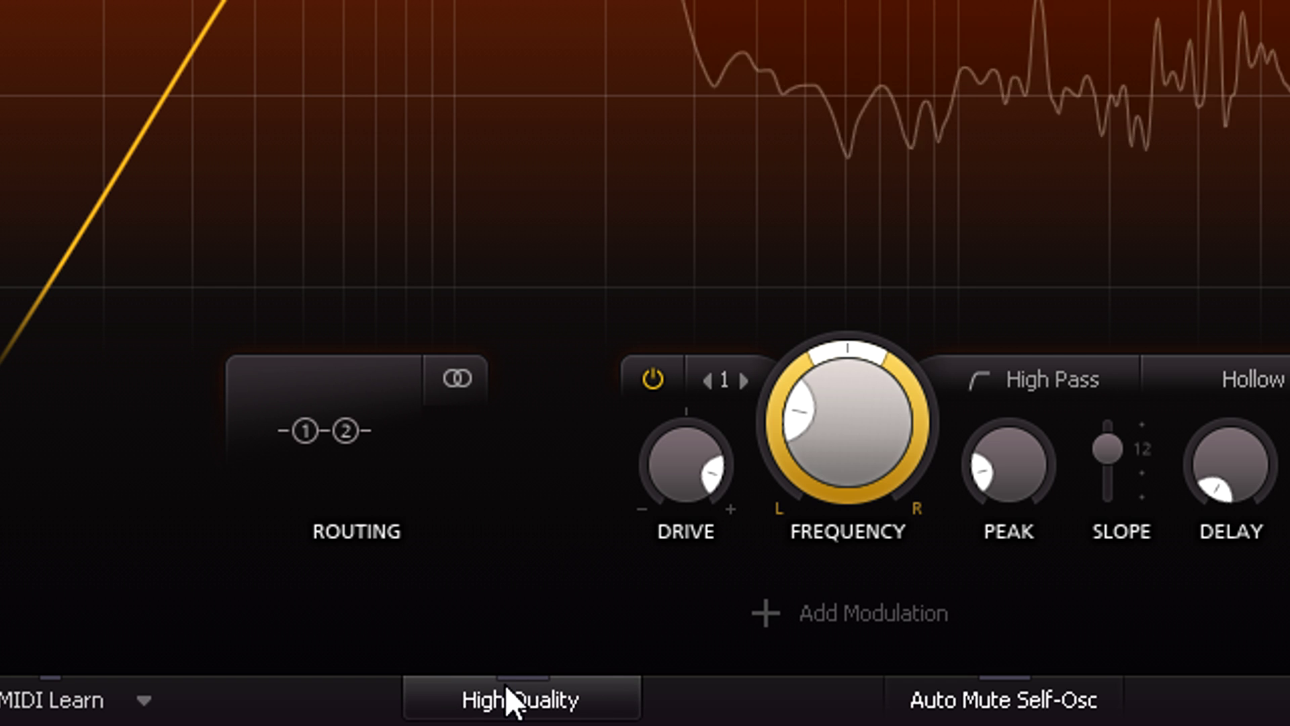
Enable High Quality processing in the bottom bar
left_click(506, 686)
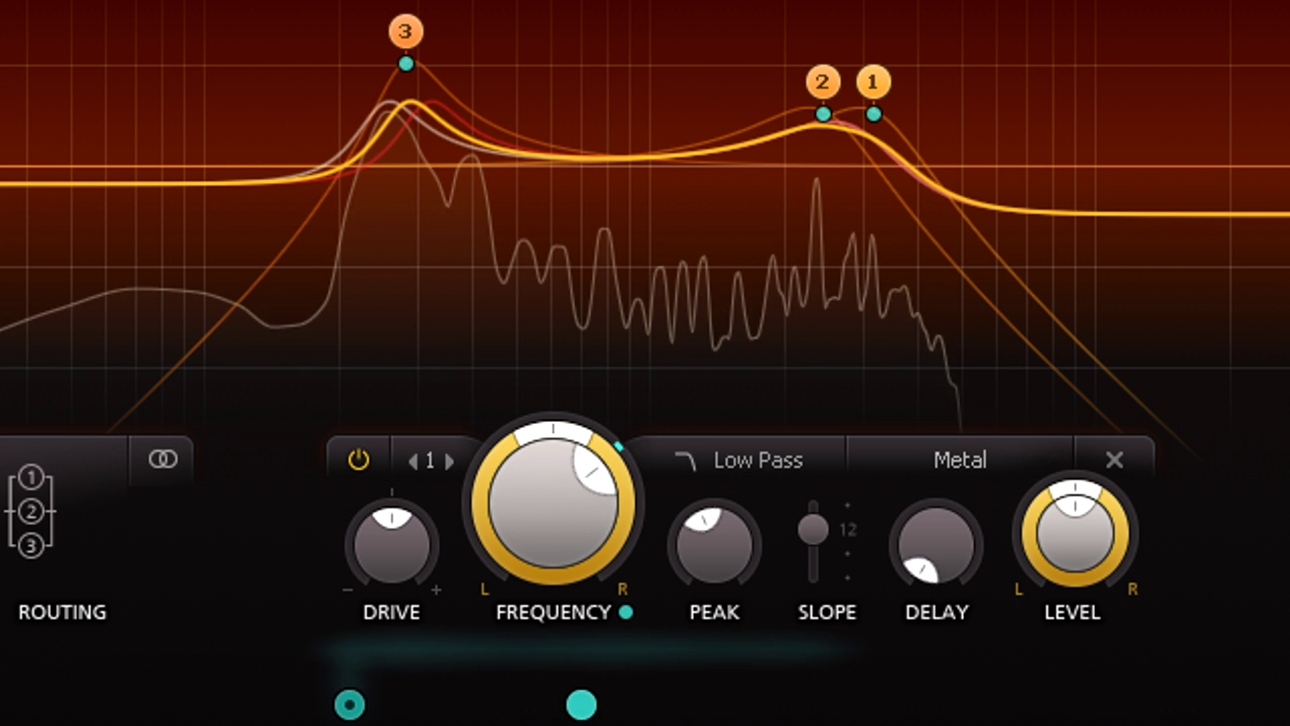
Give filter 1 about 8.4 ms of delay and raise its level to +4.59 dB
mouse_move(941, 547)
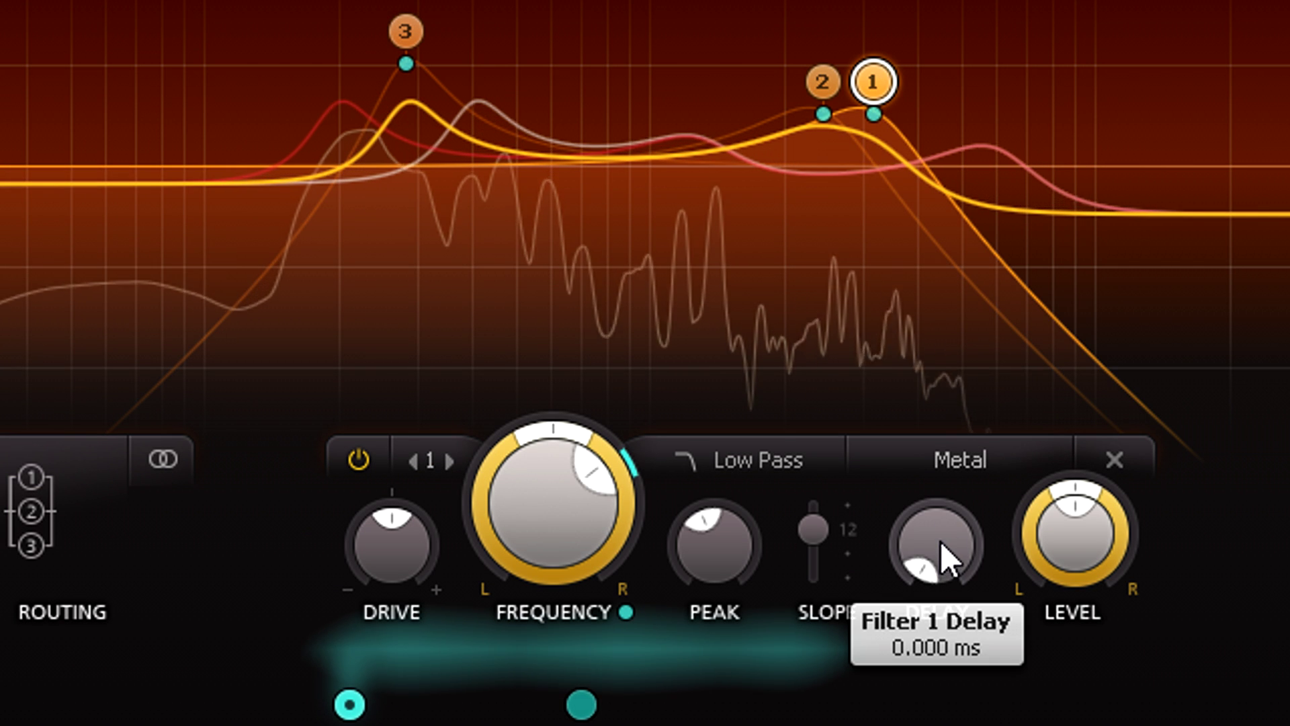
left_click_drag(941, 542, 981, 239)
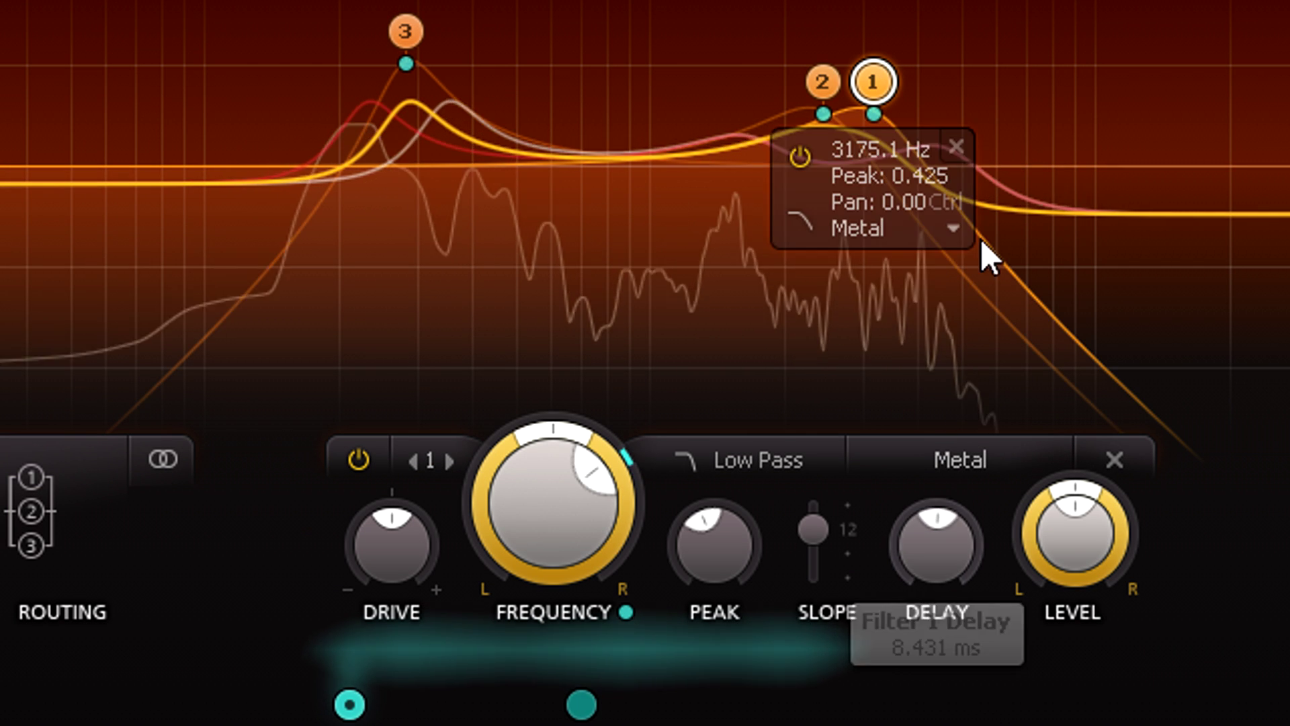
left_click_drag(1070, 542, 1069, 511)
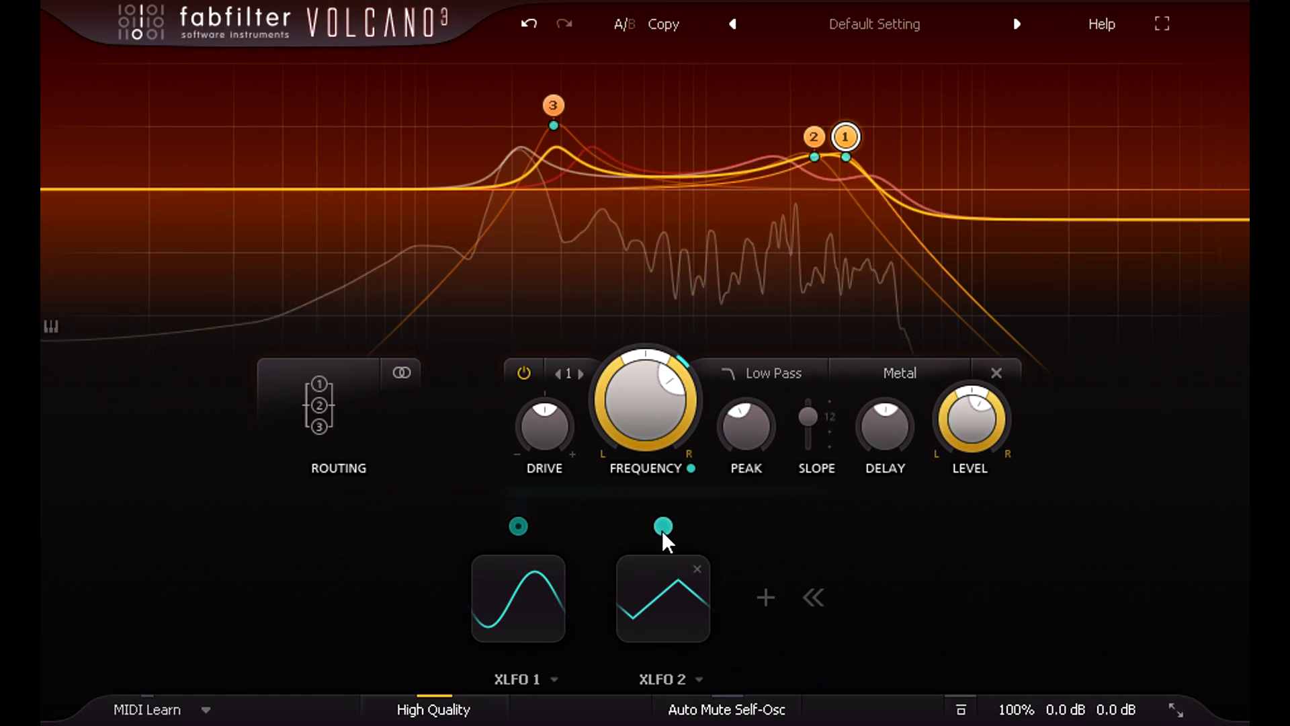
Route XLFO 2 to filter 1's delay at an amount of about 0.153
left_click_drag(662, 526, 887, 445)
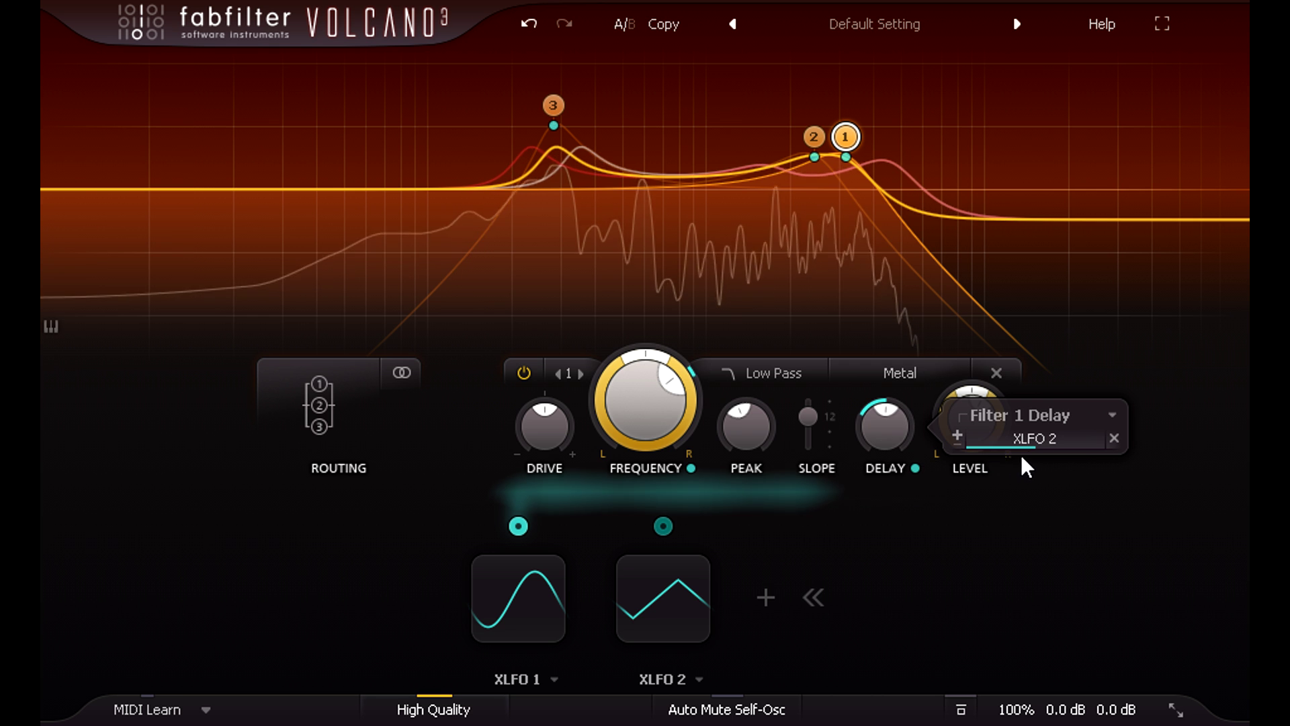
scroll(1038, 445, "down", 2)
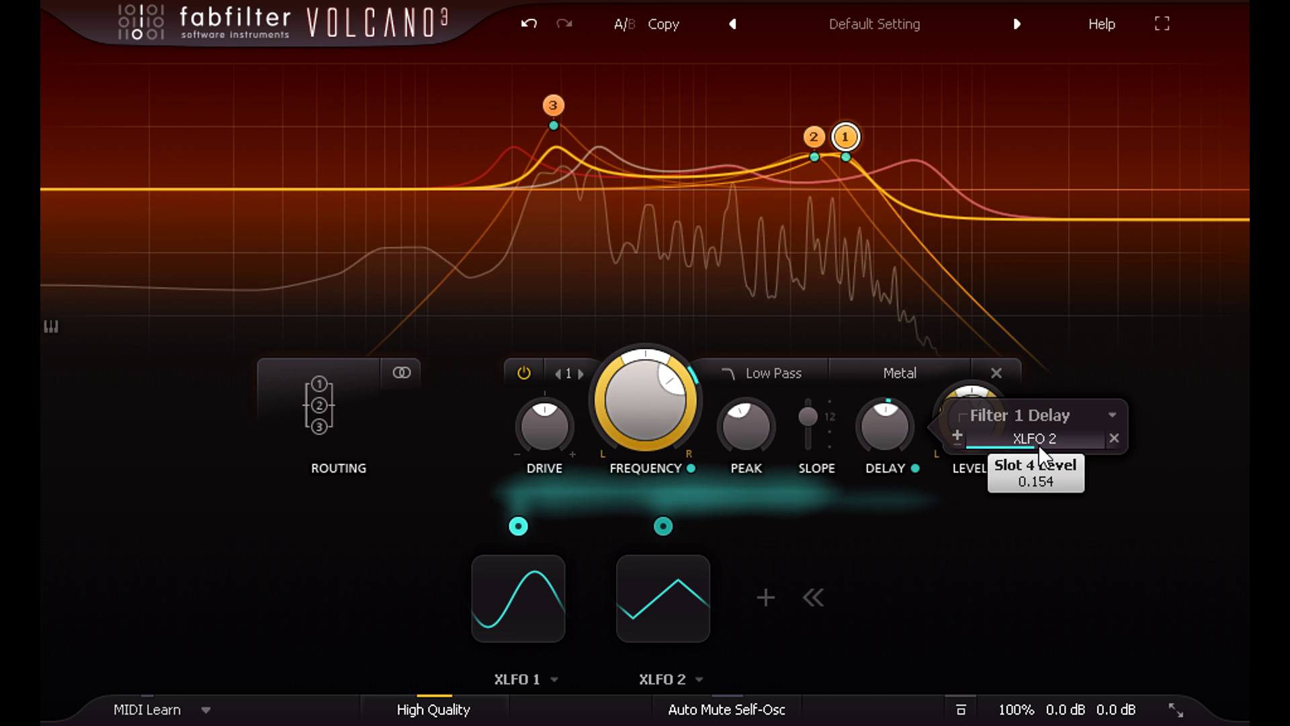
scroll(1038, 445, "down", 1)
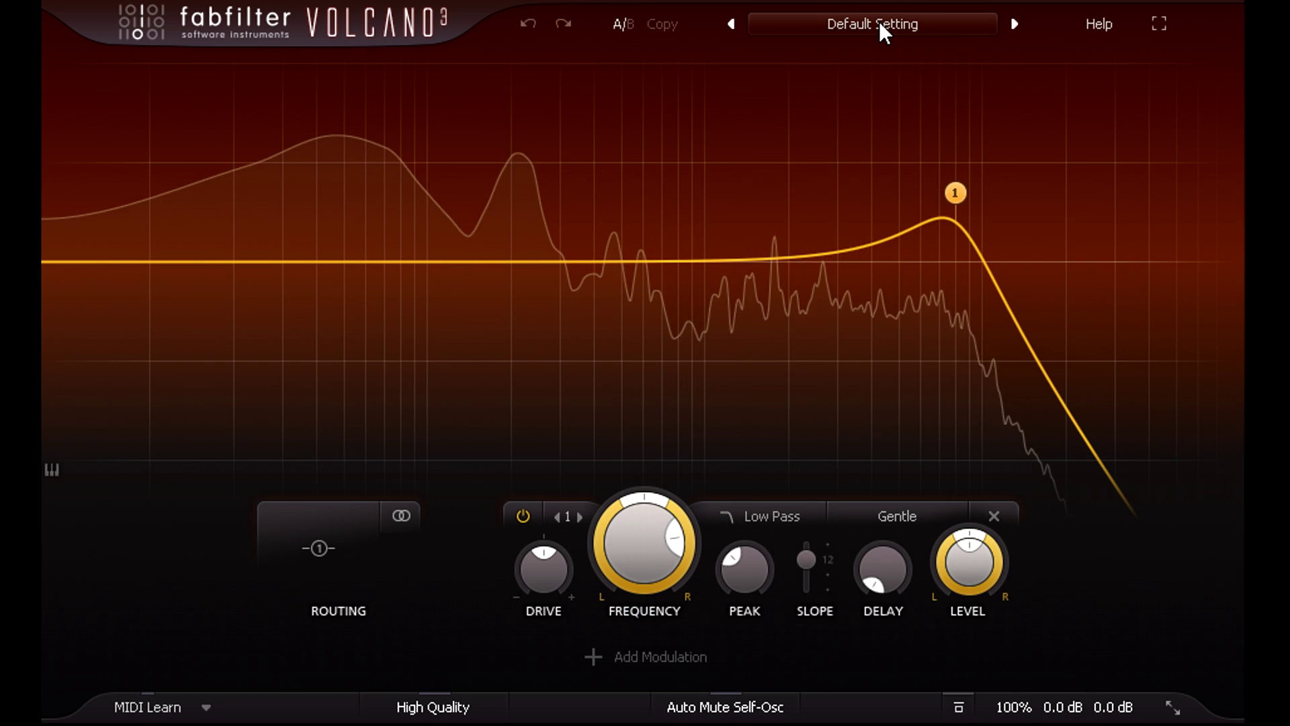
Load the Basic > Zuperb Compressor One bM preset and bring up the Help options
left_click(877, 26)
mouse_move(875, 55)
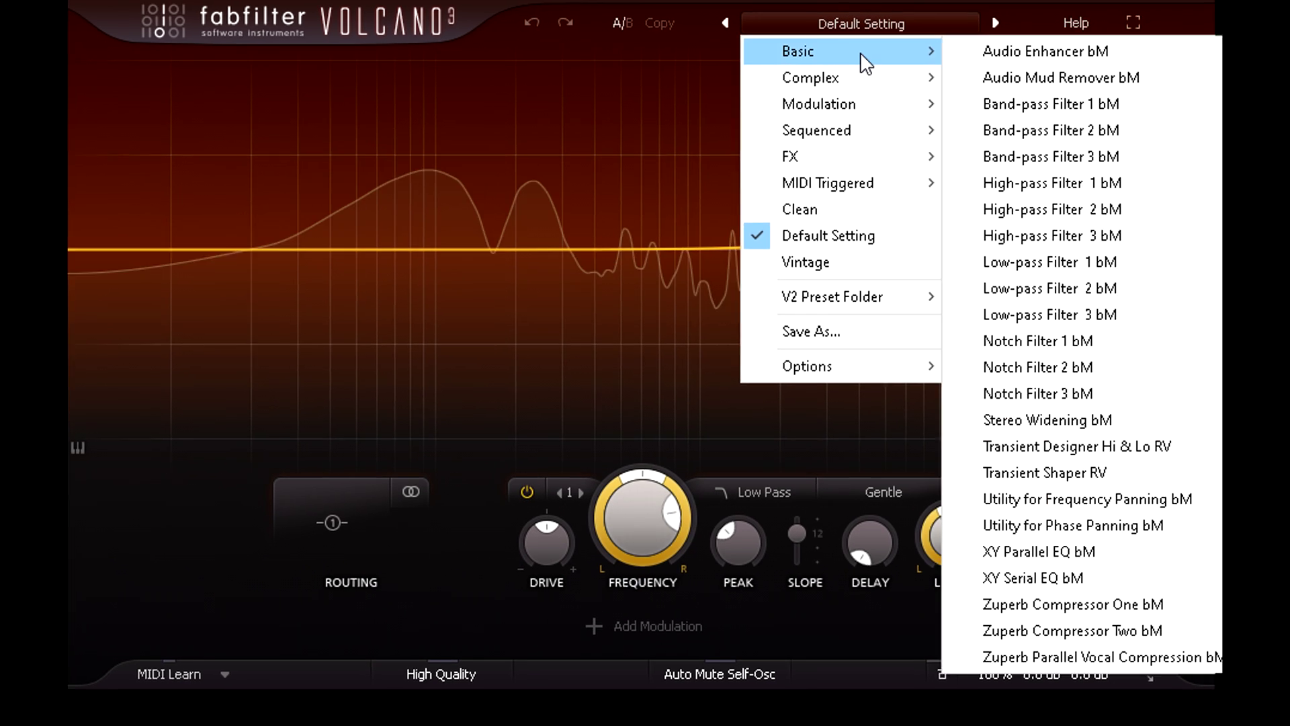
mouse_move(861, 78)
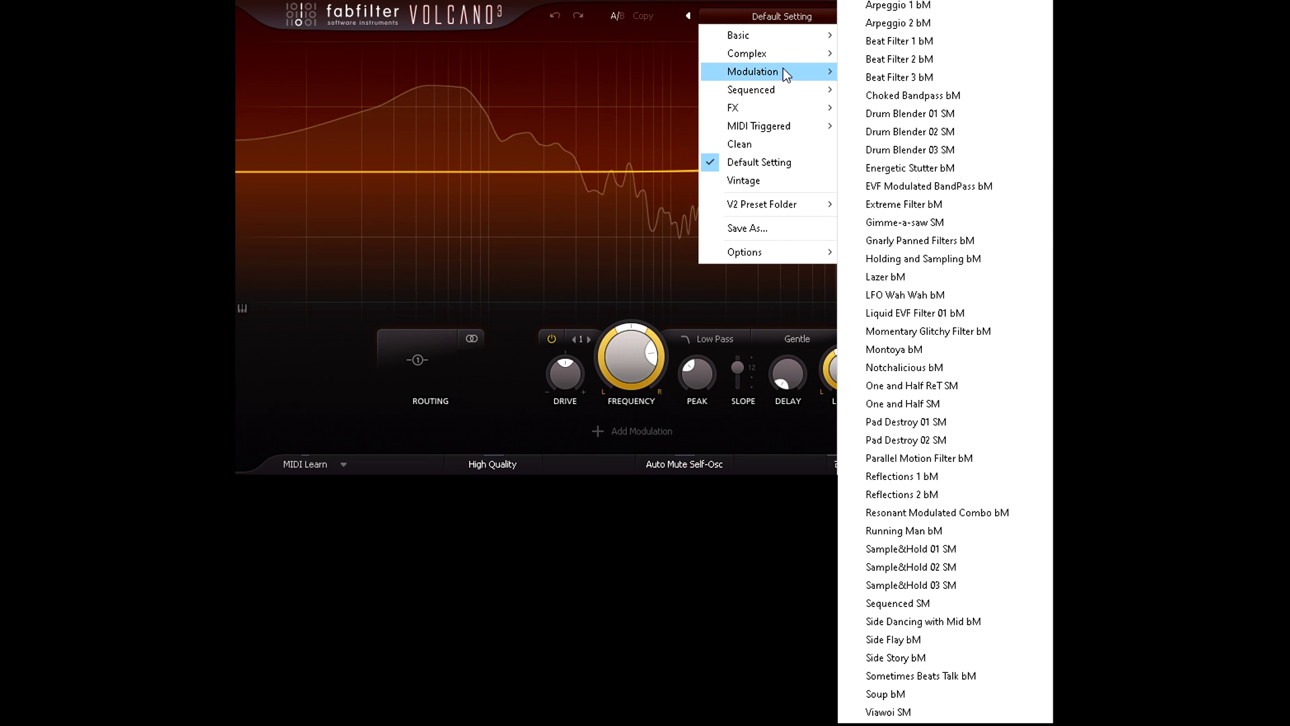
mouse_move(787, 94)
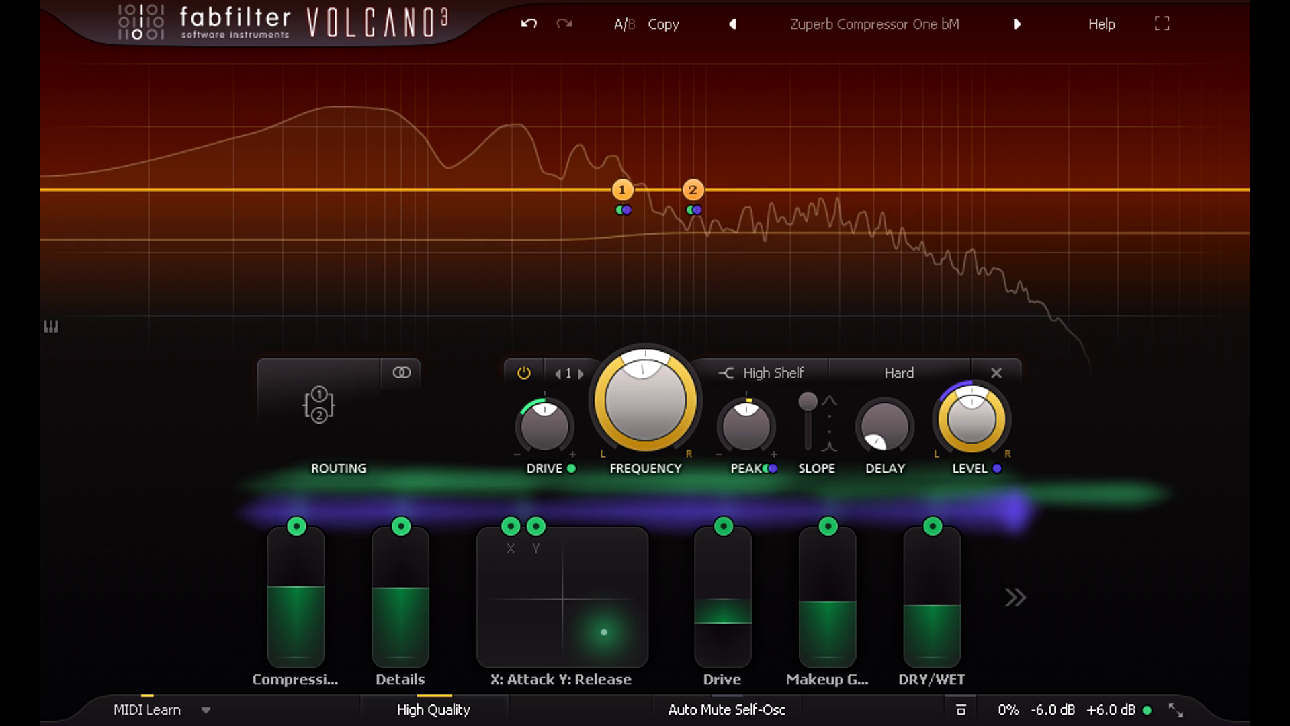
left_click(1100, 25)
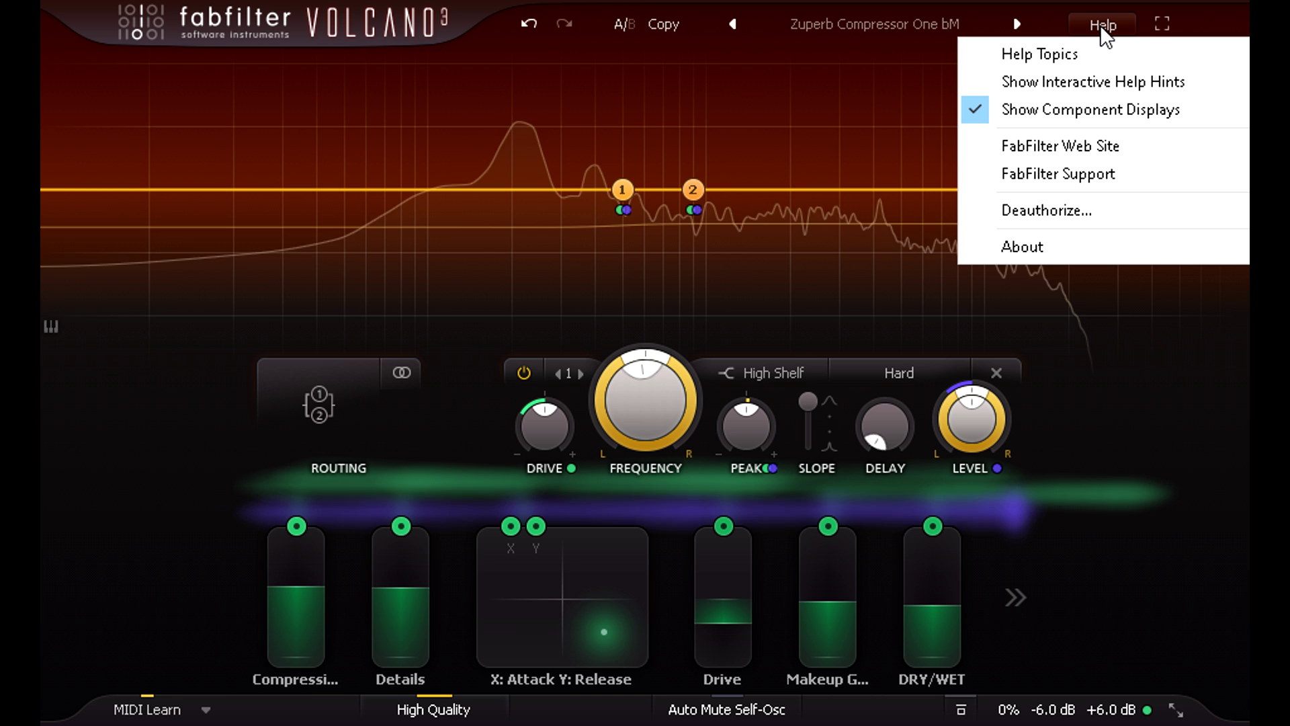
Turn on Show Interactive Help Hints to display the hint for filter 1's Slope switch
left_click(1074, 82)
mouse_move(805, 407)
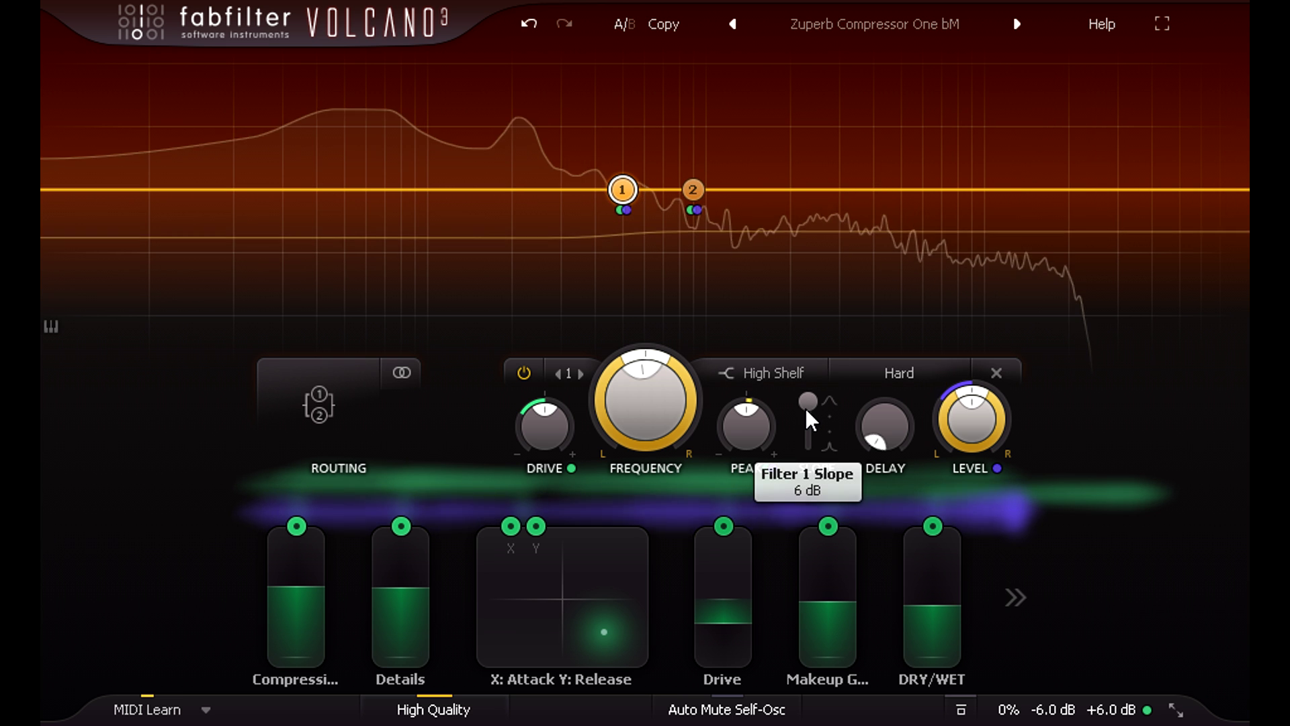